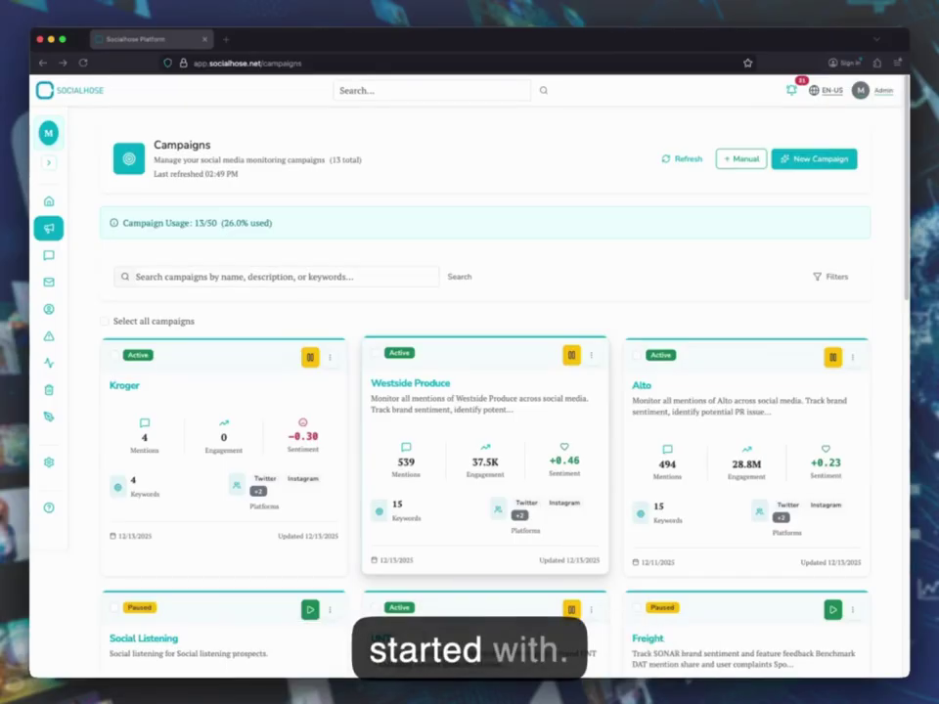
Start a new campaign in the guided campaign wizard and go to its monitoring objectives section.
{"action": "left_click", "coordinate": [807, 159]}
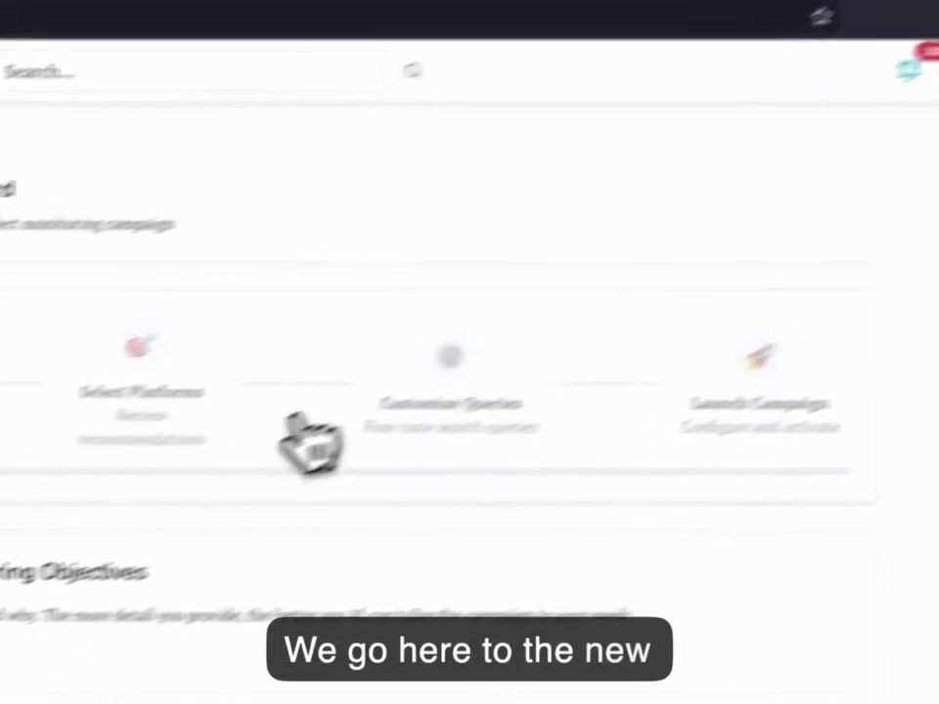
{"action": "scroll", "coordinate": [433, 315], "scroll_direction": "down", "scroll_amount": 3}
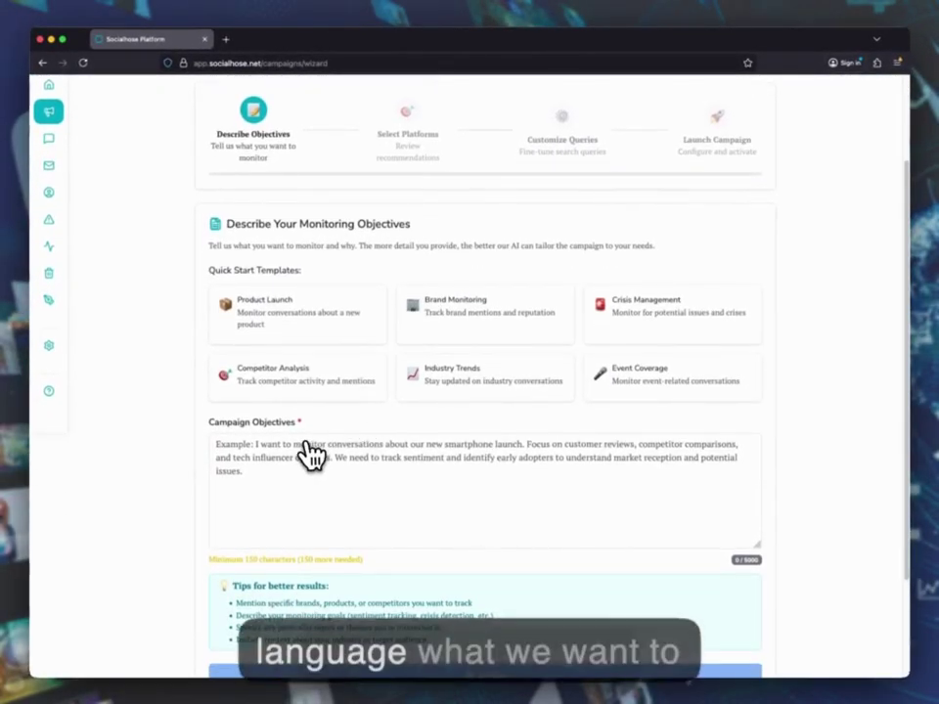
Apply the Product Launch template and replace its [PRODUCT NAME] placeholder with Kroger in the campaign objectives.
{"action": "left_click", "coordinate": [288, 341]}
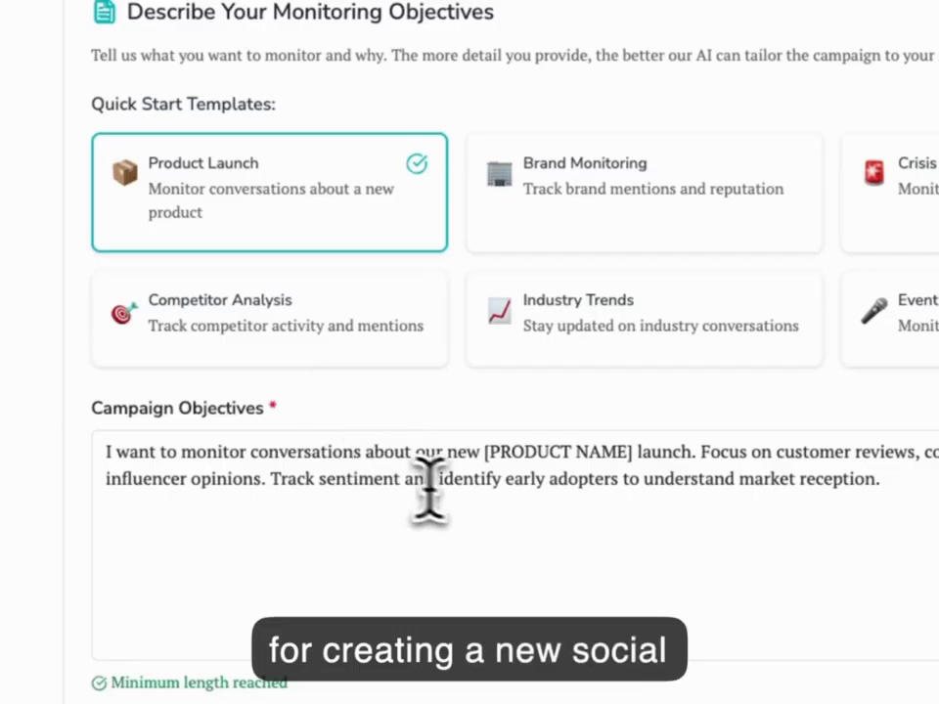
{"action": "left_click_drag", "start_coordinate": [484, 450], "coordinate": [629, 436]}
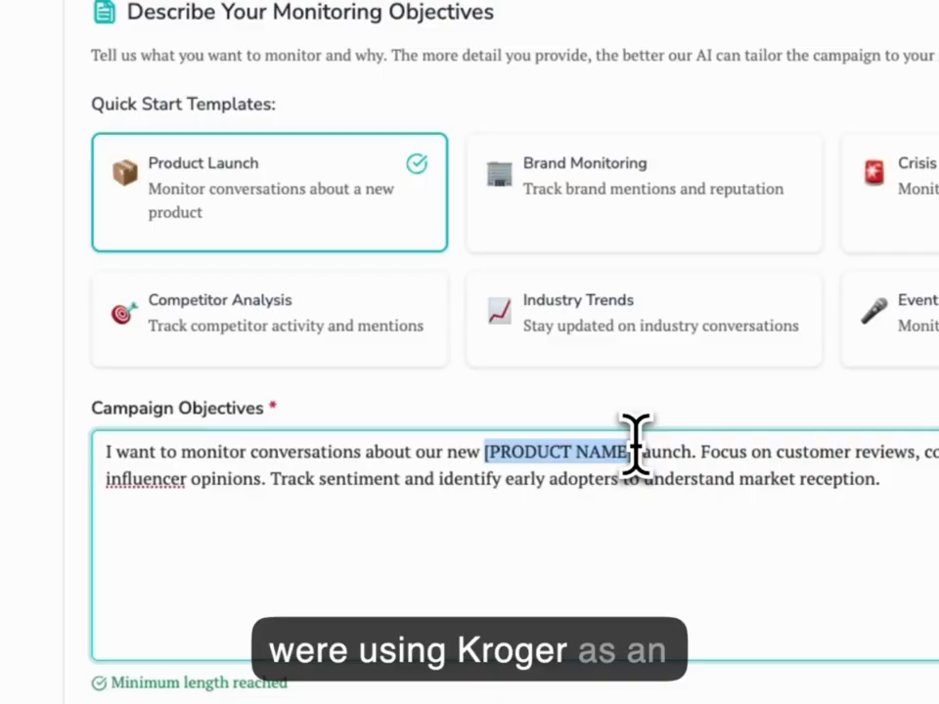
{"action": "type", "text": "Kroger"}
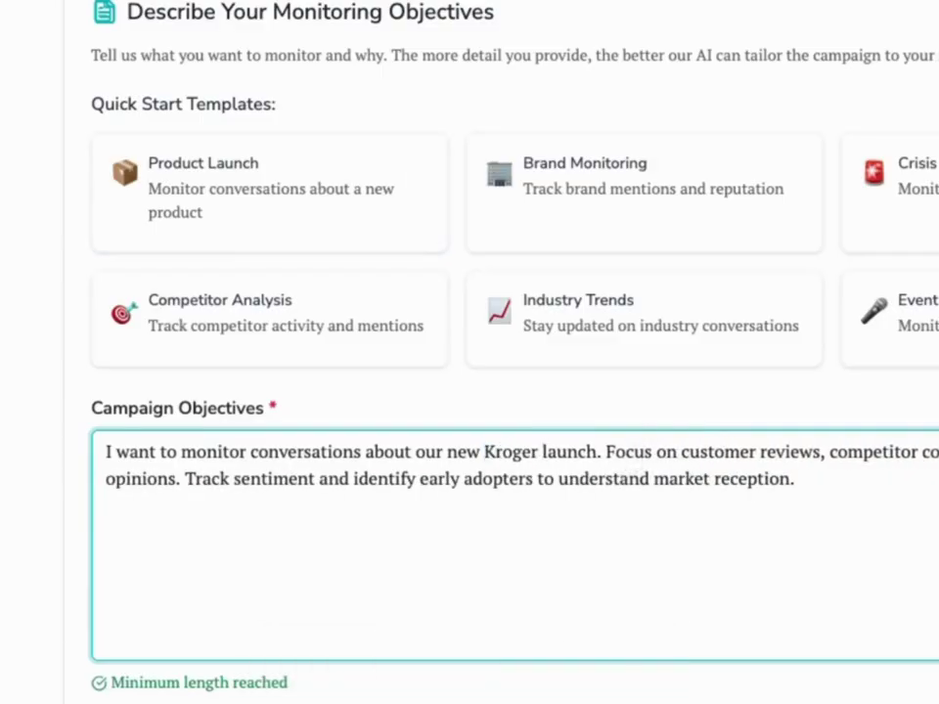
Apply the Brand Monitoring template, replace [BRAND NAME] with Kroger in the campaign objectives and run the analysis.
{"action": "left_click", "coordinate": [693, 185]}
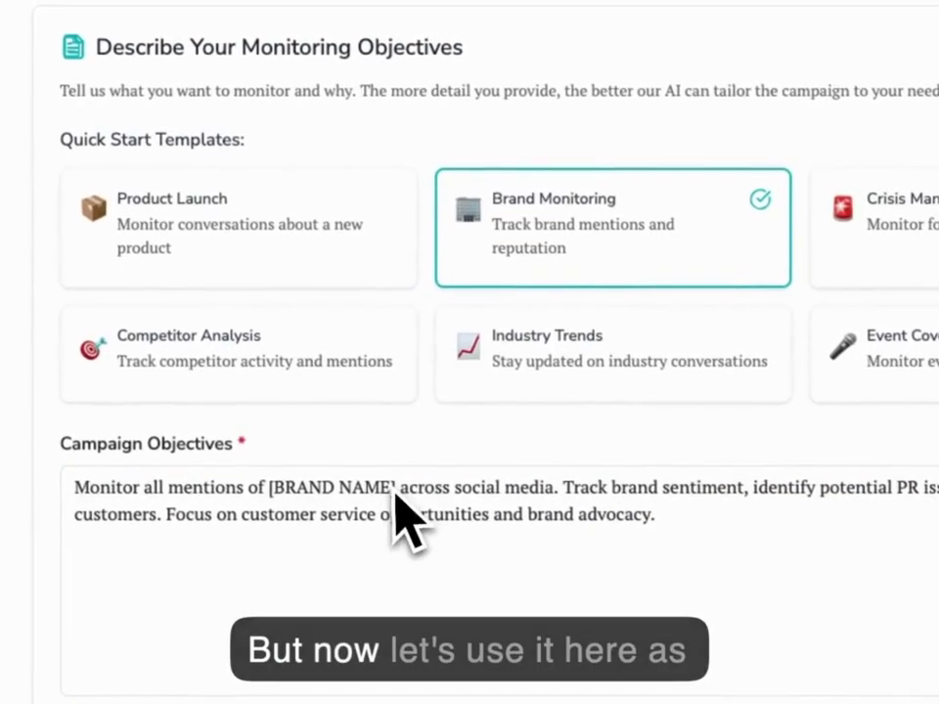
{"action": "left_click_drag", "start_coordinate": [395, 489], "coordinate": [293, 487]}
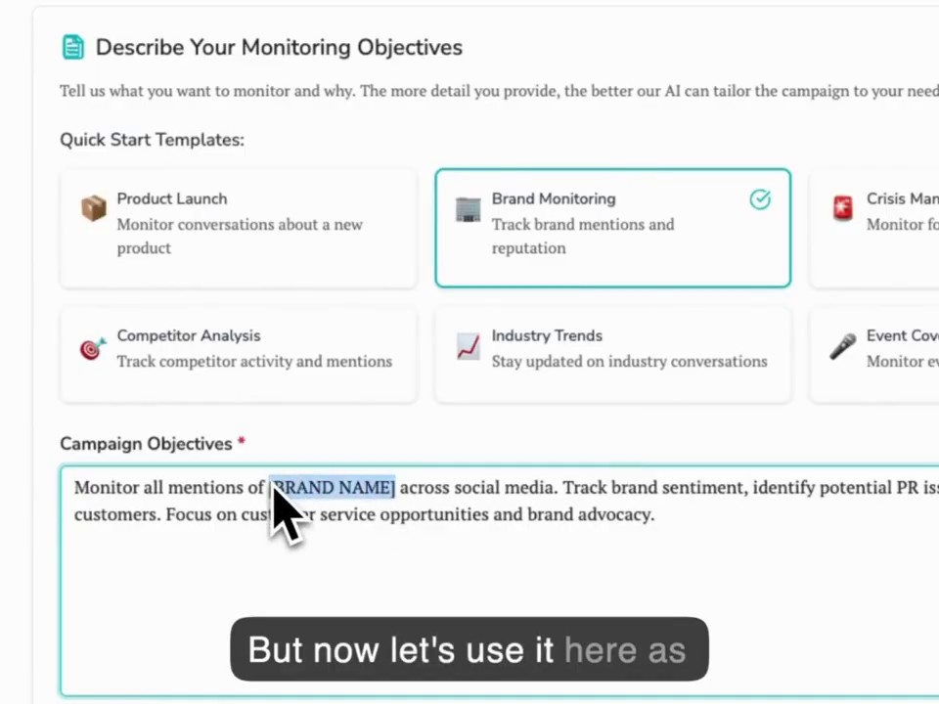
{"action": "type", "text": "Kroger"}
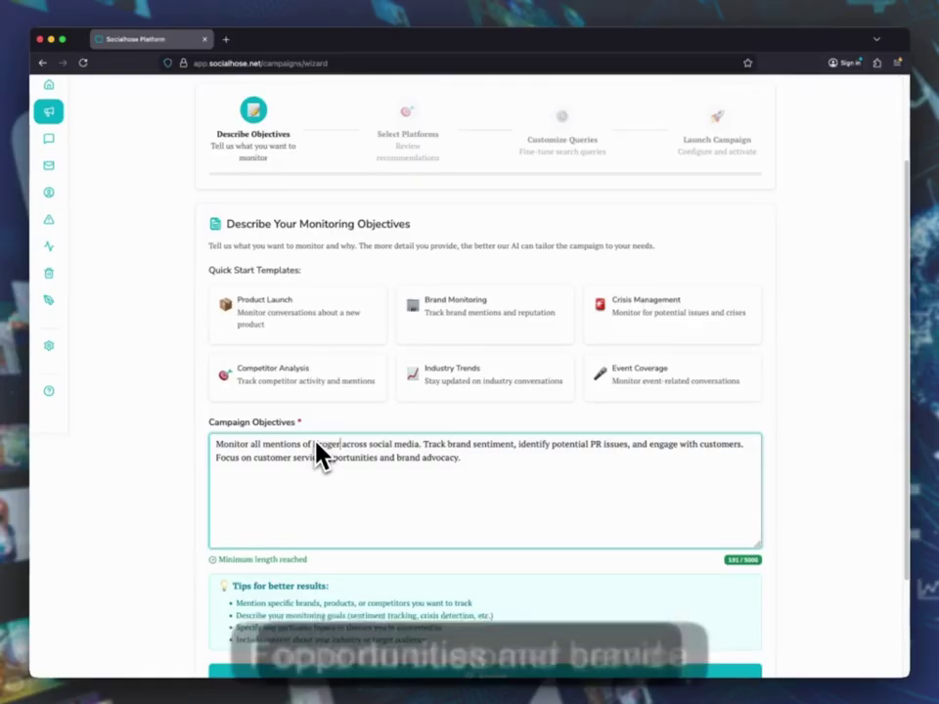
{"action": "scroll", "coordinate": [421, 519], "scroll_direction": "down", "scroll_amount": 1}
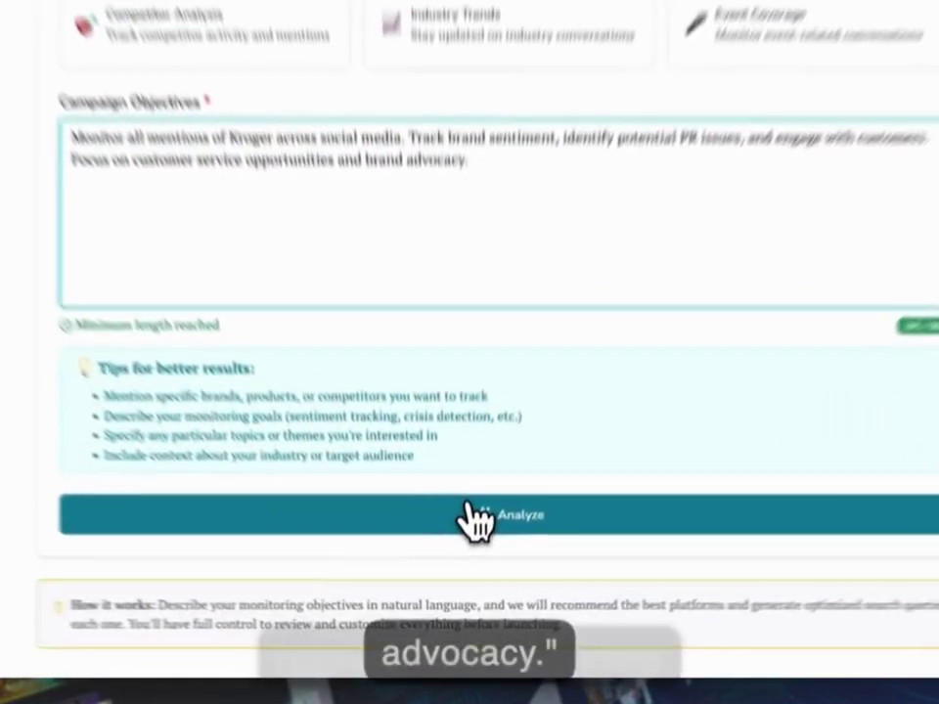
{"action": "left_click", "coordinate": [460, 573]}
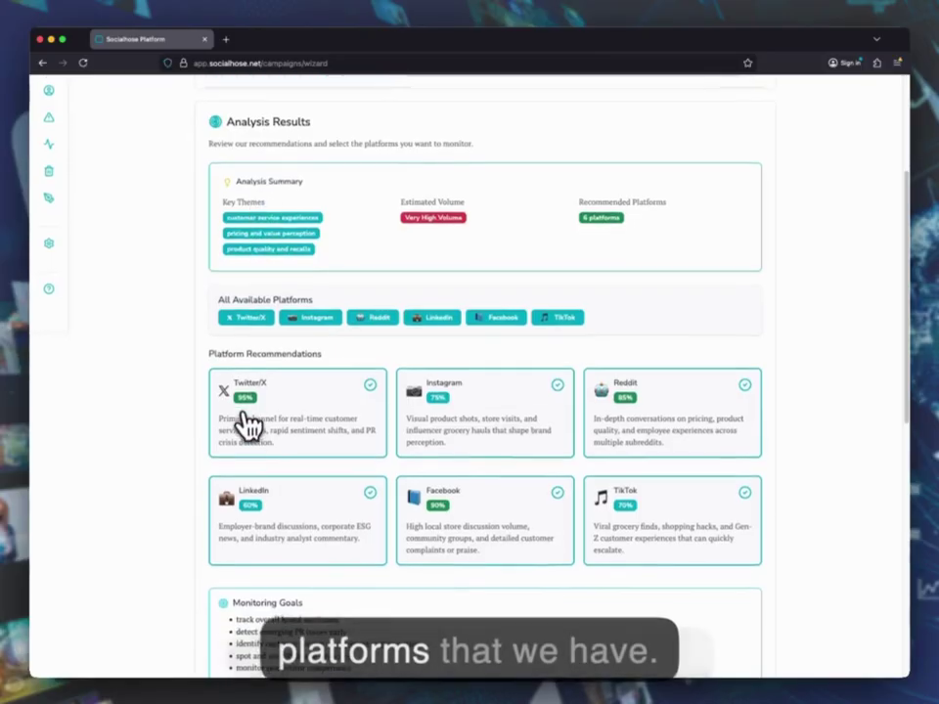
Deselect LinkedIn, TikTok and Instagram in the platform recommendations, keeping Twitter/X, Reddit and Facebook.
{"action": "scroll", "coordinate": [249, 416], "scroll_direction": "down", "scroll_amount": 3}
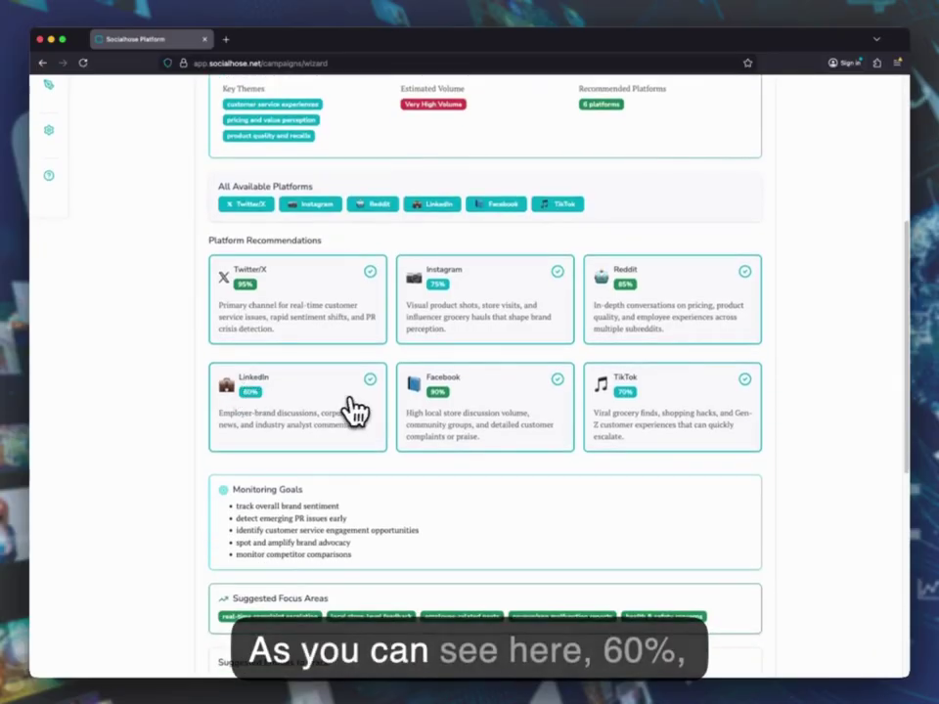
{"action": "left_click", "coordinate": [274, 411]}
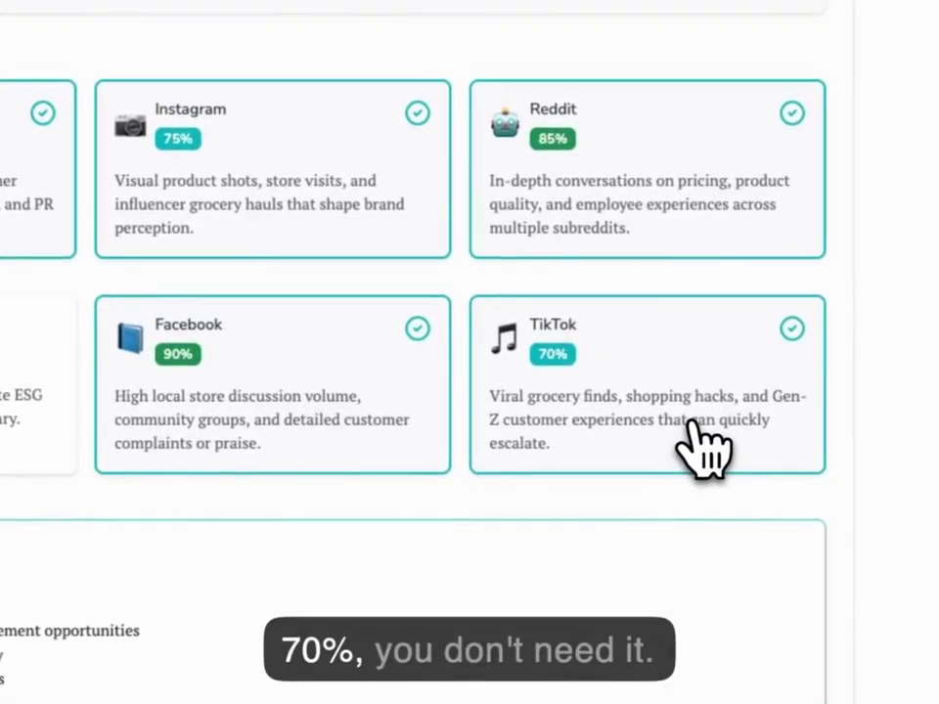
{"action": "left_click", "coordinate": [688, 426]}
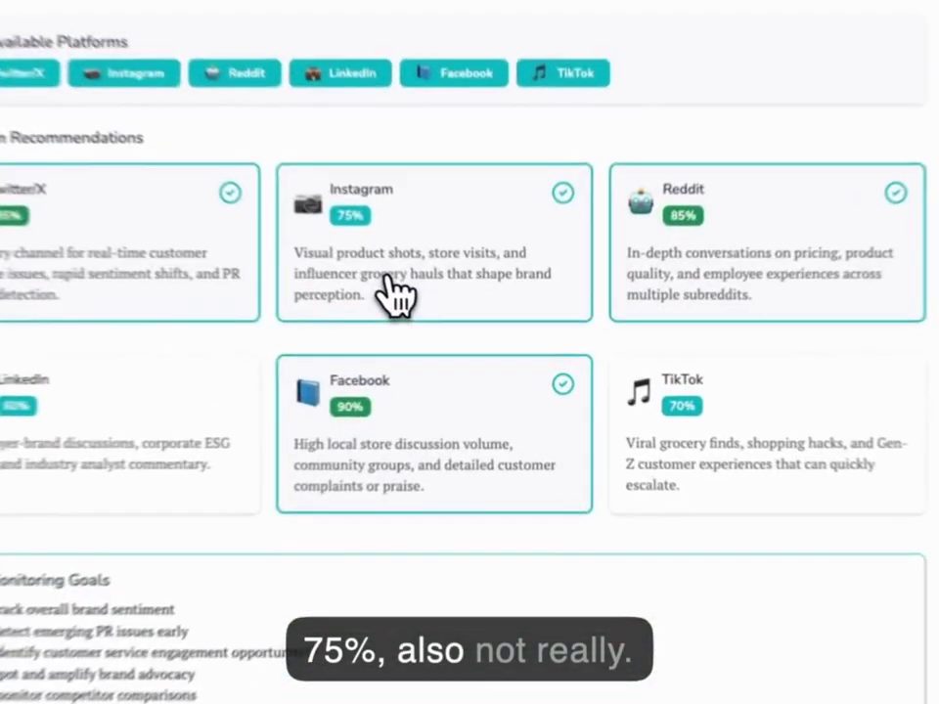
{"action": "left_click", "coordinate": [462, 331]}
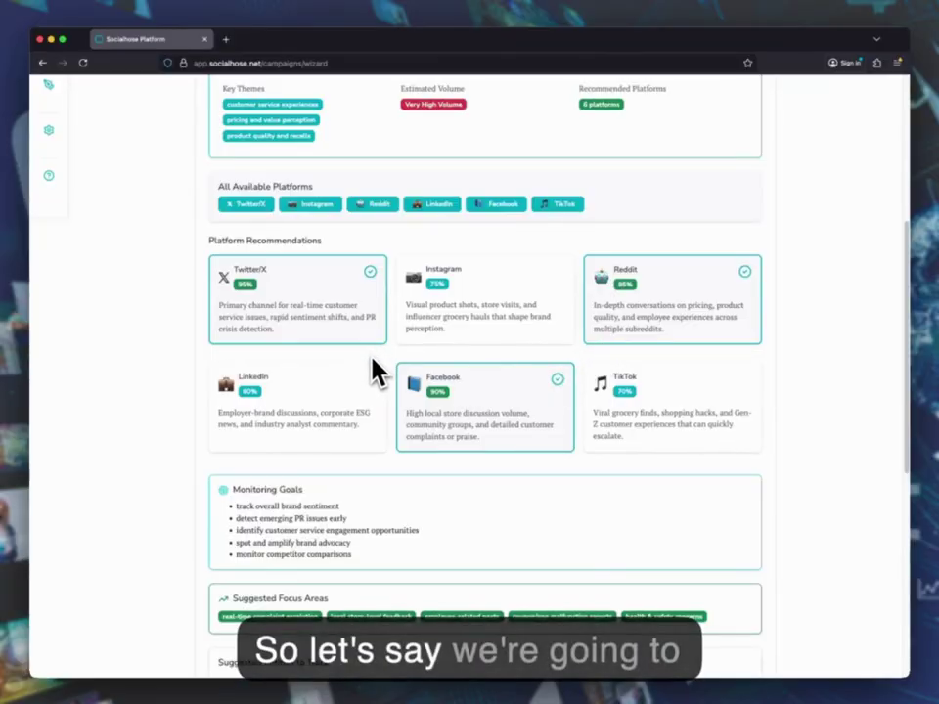
Review the monitoring goals, focus areas and suggested entities, and generate the queries for the selected platforms.
{"action": "scroll", "coordinate": [380, 371], "scroll_direction": "down", "scroll_amount": 1}
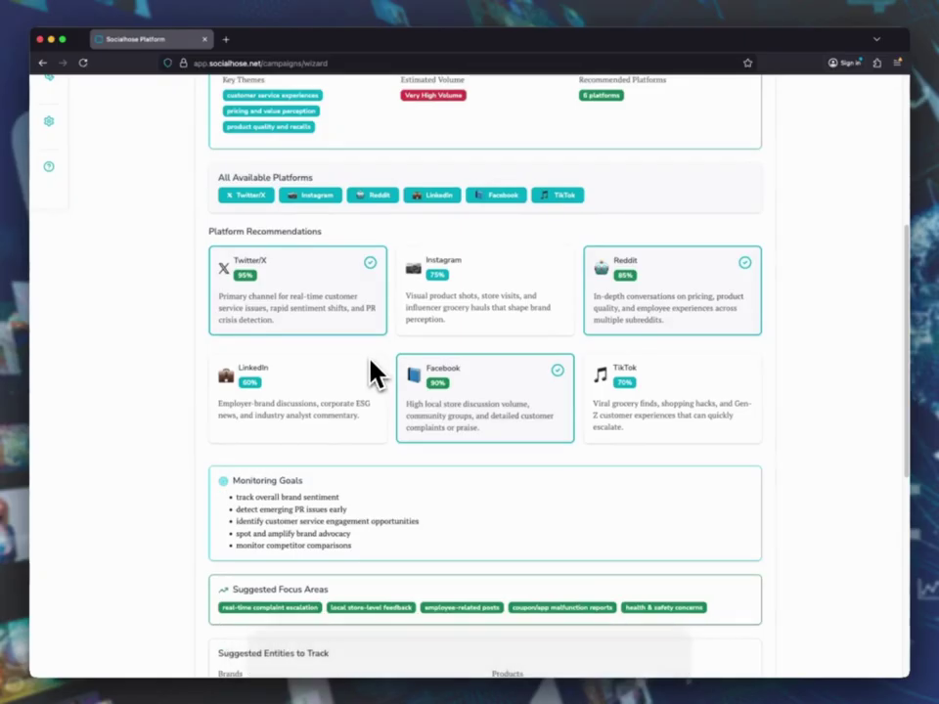
{"action": "scroll", "coordinate": [375, 373], "scroll_direction": "down", "scroll_amount": 2}
{"action": "scroll", "coordinate": [375, 372], "scroll_direction": "down", "scroll_amount": 4}
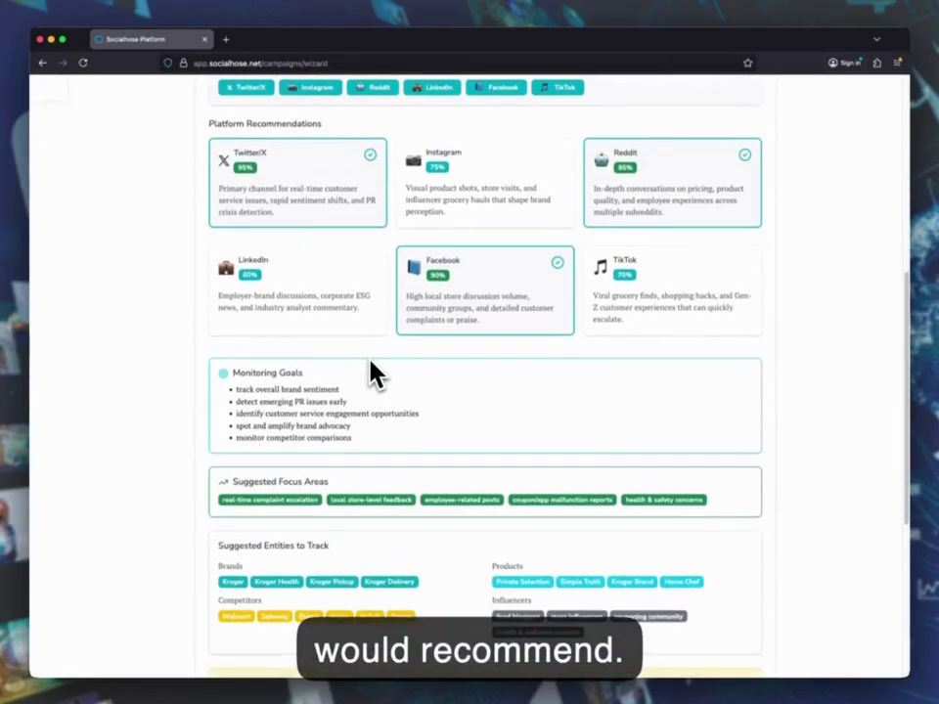
{"action": "scroll", "coordinate": [375, 372], "scroll_direction": "down", "scroll_amount": 1}
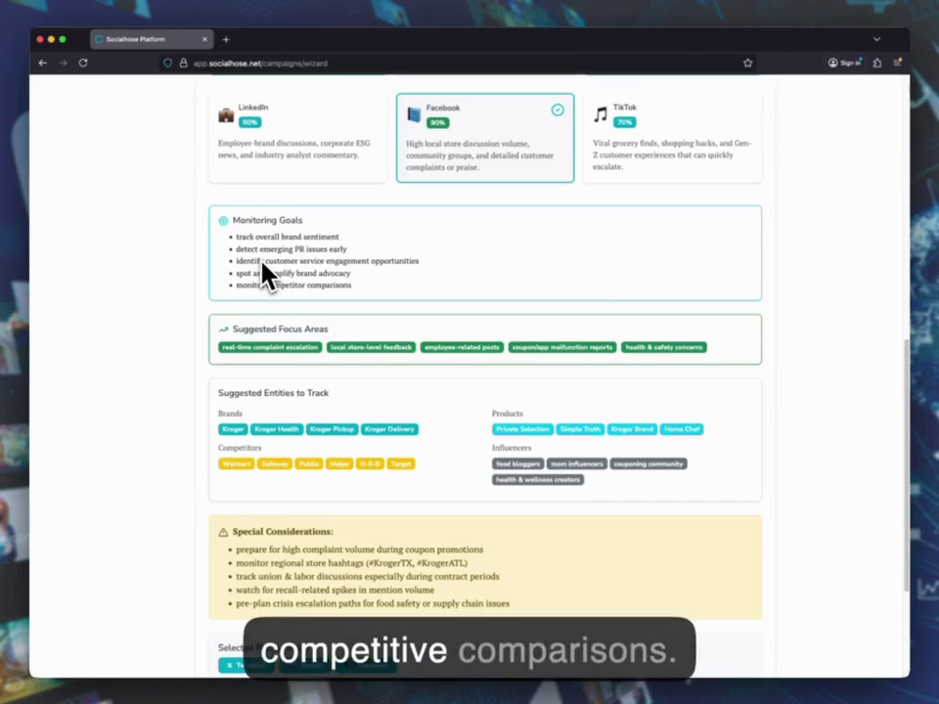
{"action": "scroll", "coordinate": [264, 283], "scroll_direction": "down", "scroll_amount": 3}
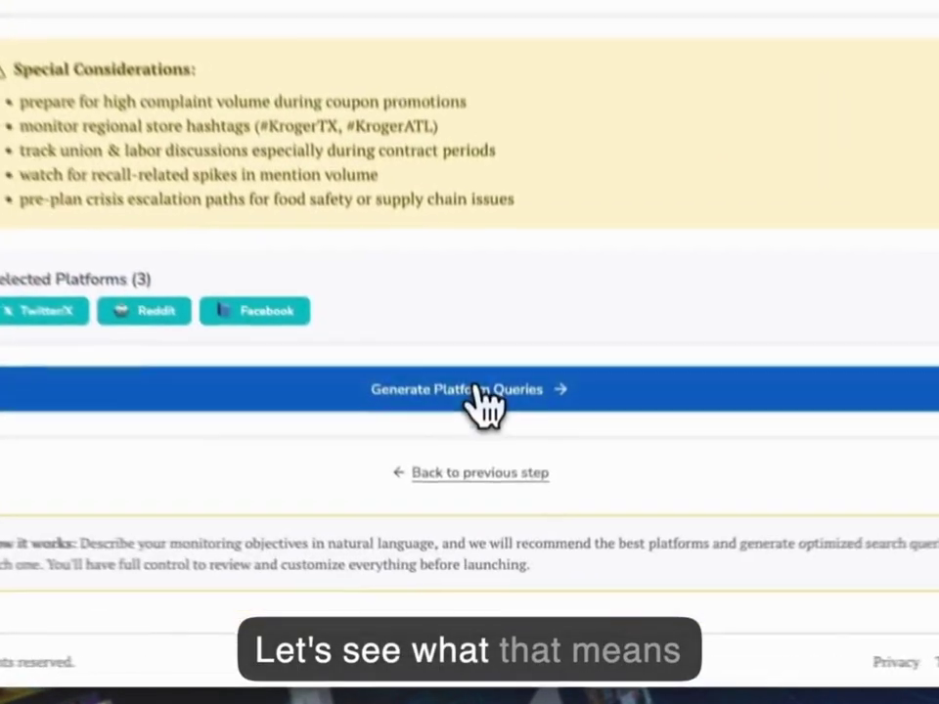
{"action": "left_click", "coordinate": [488, 512]}
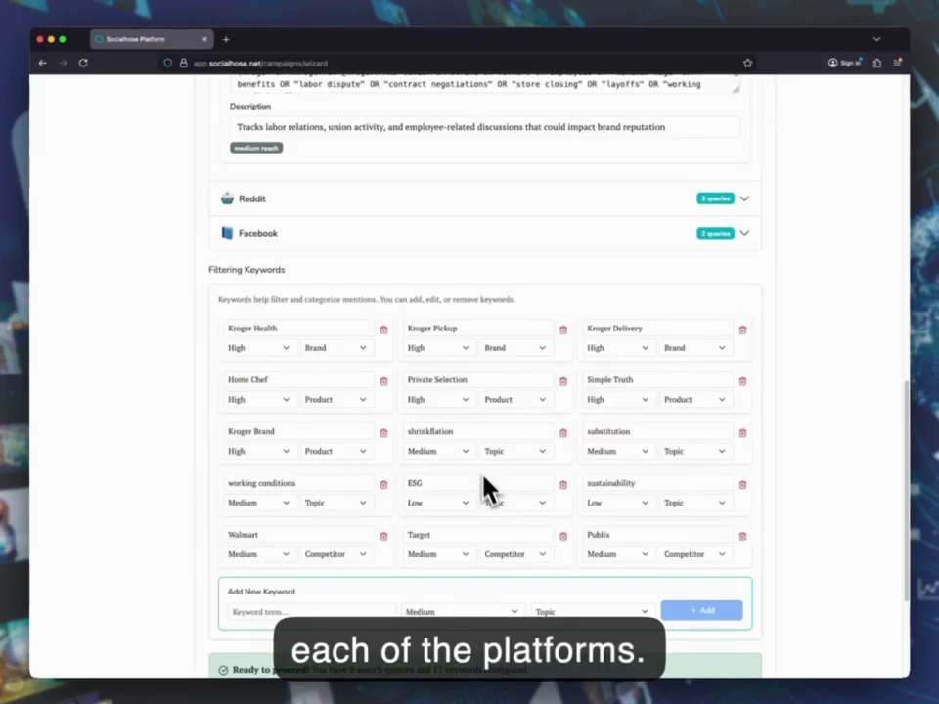
Look over the generated platform-specific queries and their descriptions for Twitter/X.
{"action": "scroll", "coordinate": [470, 457], "scroll_direction": "up", "scroll_amount": 5}
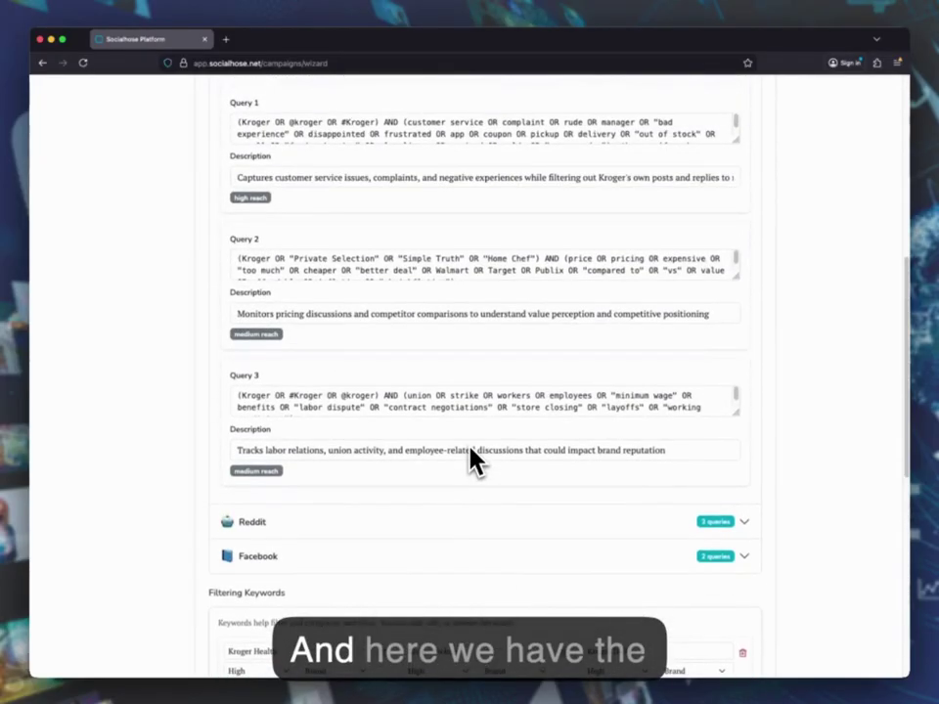
{"action": "scroll", "coordinate": [469, 457], "scroll_direction": "up", "scroll_amount": 5}
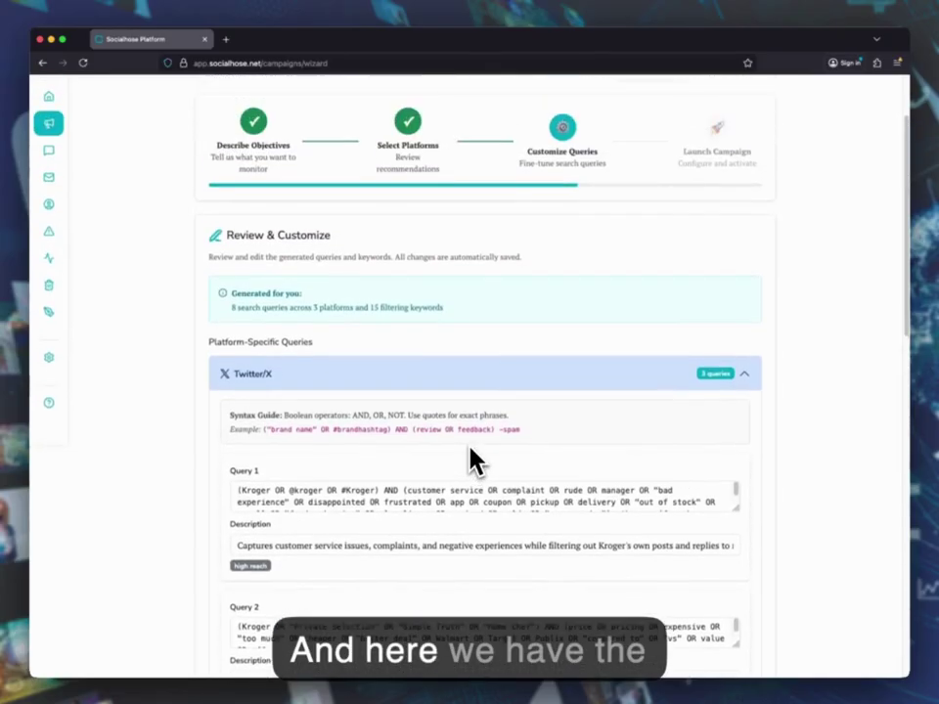
{"action": "scroll", "coordinate": [469, 459], "scroll_direction": "down", "scroll_amount": 3}
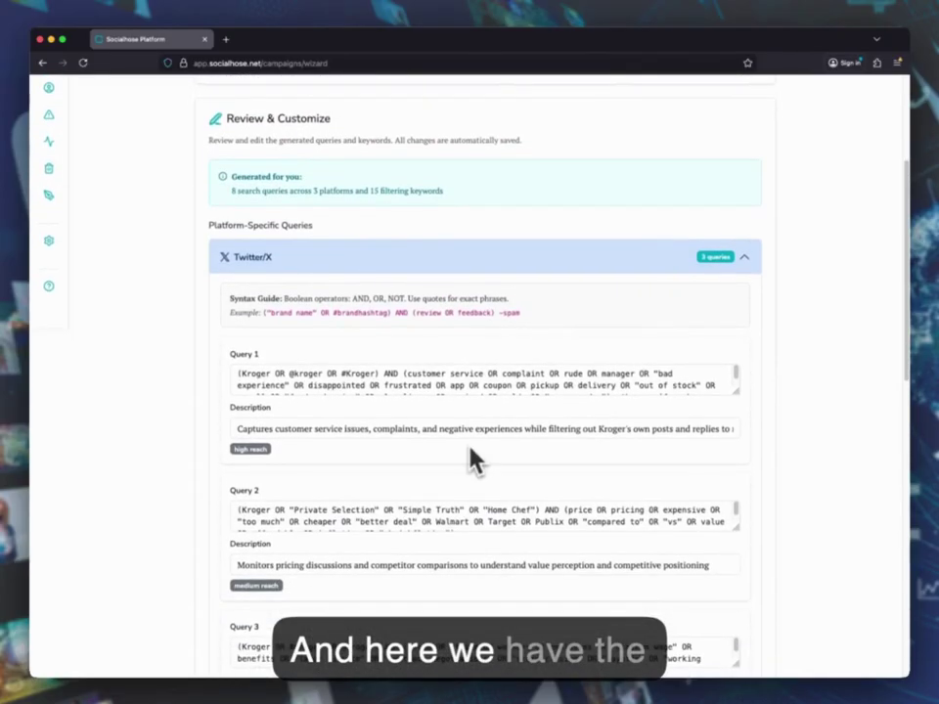
{"action": "scroll", "coordinate": [482, 457], "scroll_direction": "down", "scroll_amount": 2}
{"action": "scroll", "coordinate": [483, 456], "scroll_direction": "down", "scroll_amount": 2}
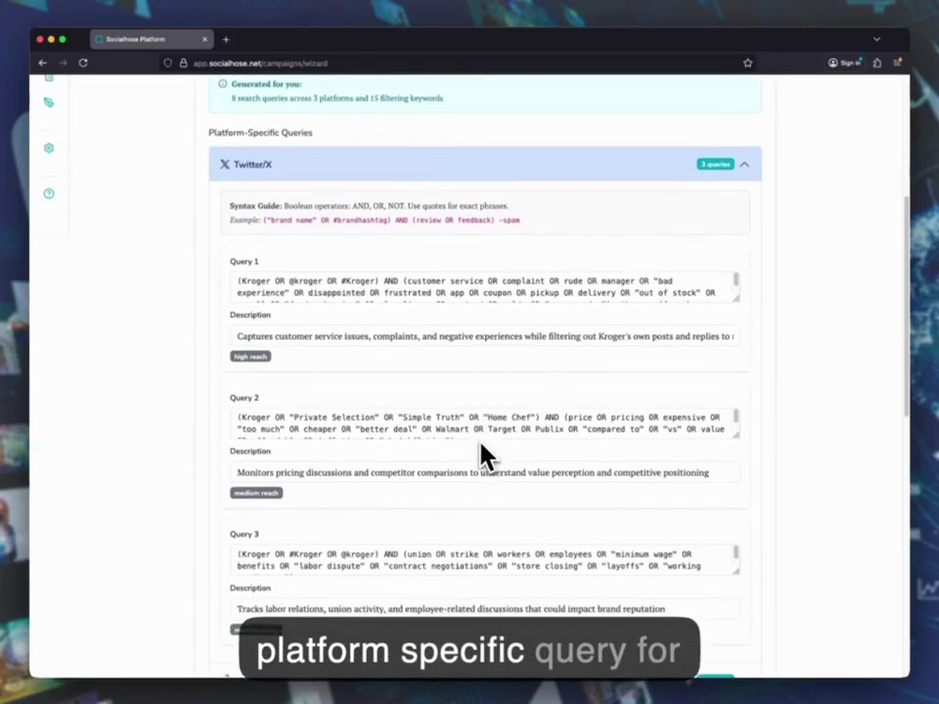
{"action": "scroll", "coordinate": [482, 457], "scroll_direction": "down", "scroll_amount": 1}
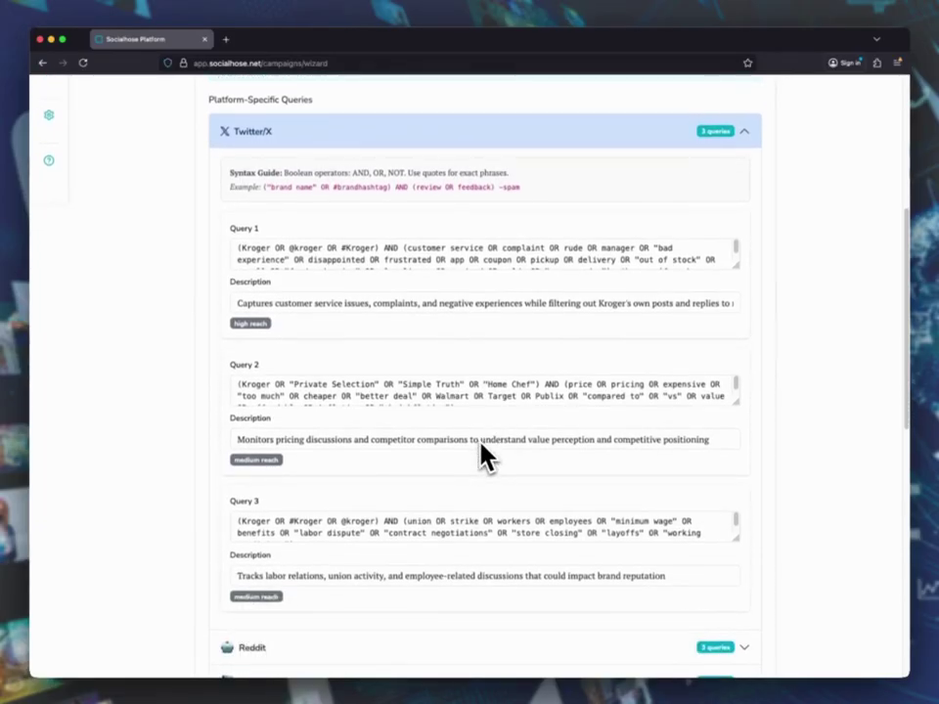
{"action": "scroll", "coordinate": [480, 452], "scroll_direction": "down", "scroll_amount": 1}
Read through the full Boolean search text of Query 1 and Query 2 for Twitter/X.
{"action": "scroll", "coordinate": [478, 269], "scroll_direction": "down", "scroll_amount": 2}
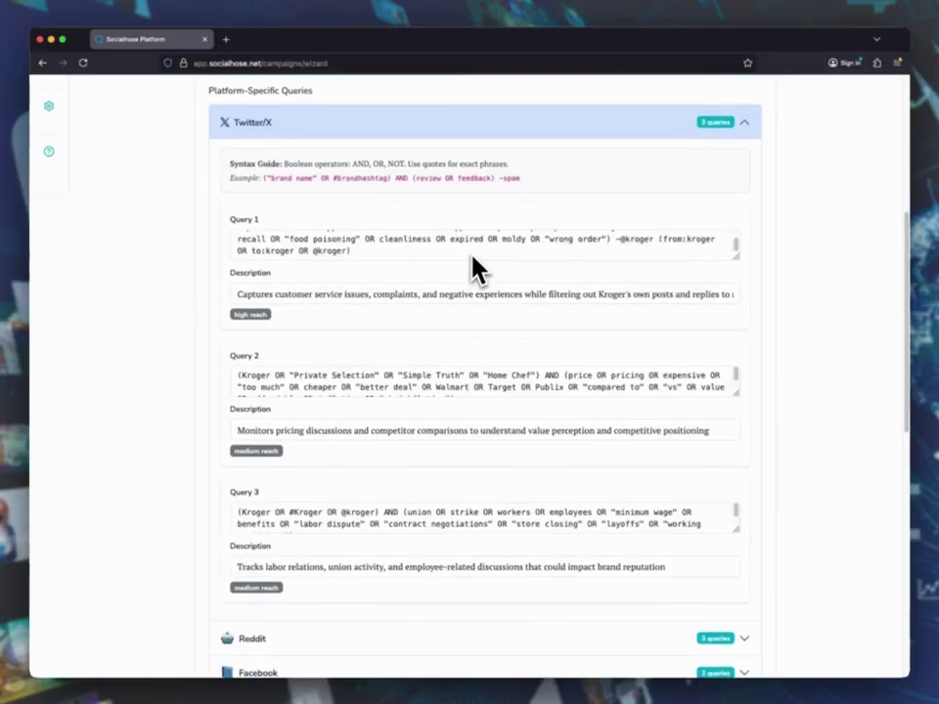
{"action": "scroll", "coordinate": [460, 266], "scroll_direction": "up", "scroll_amount": 3}
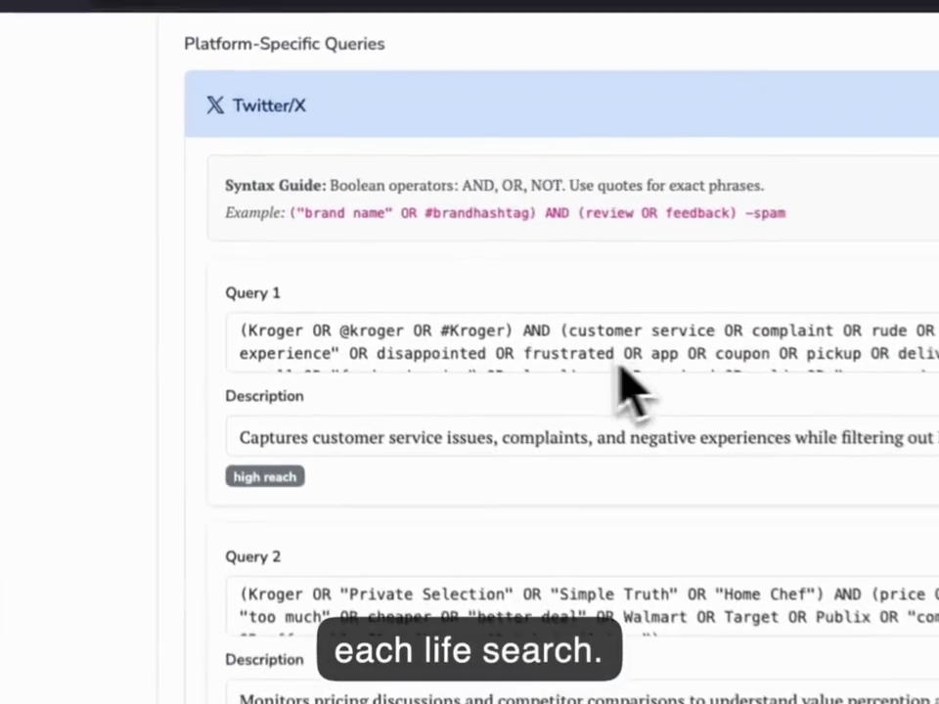
{"action": "scroll", "coordinate": [479, 348], "scroll_direction": "down", "scroll_amount": 2}
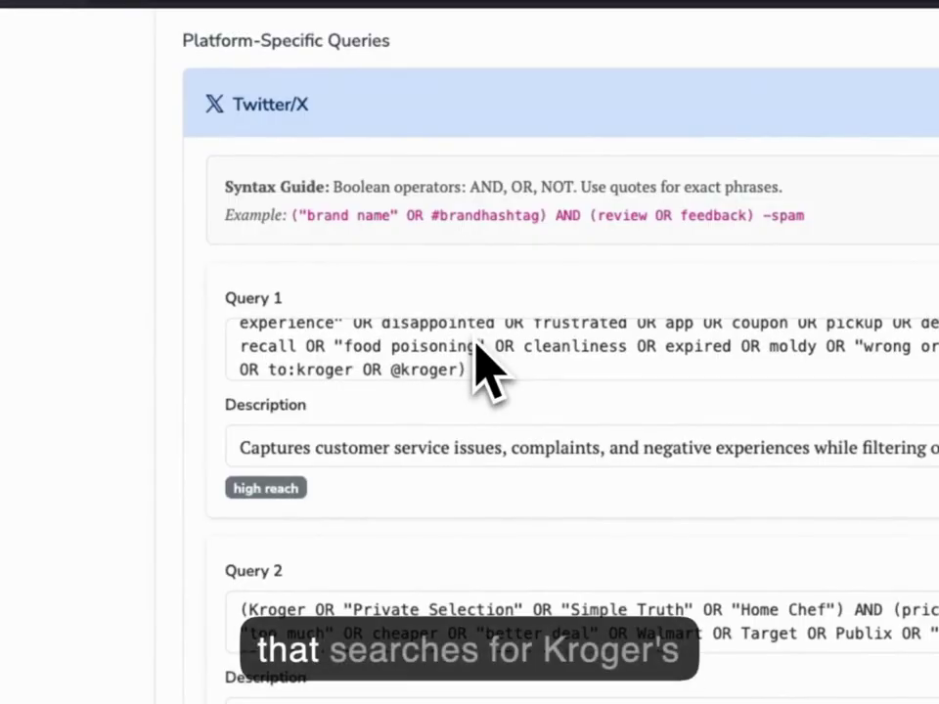
{"action": "scroll", "coordinate": [450, 350], "scroll_direction": "up", "scroll_amount": 2}
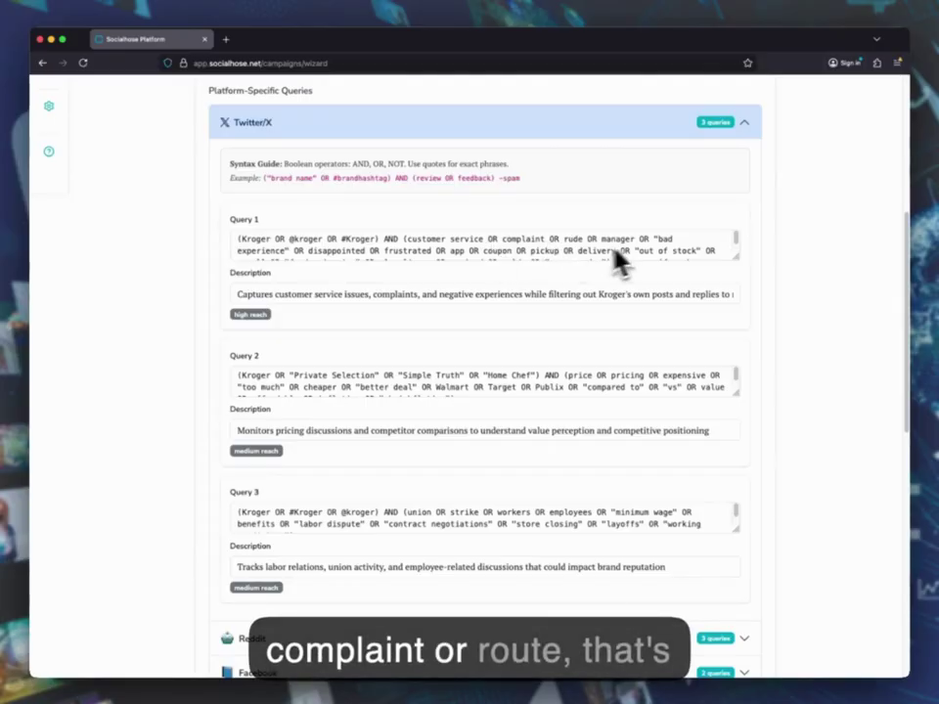
{"action": "scroll", "coordinate": [358, 267], "scroll_direction": "down", "scroll_amount": 1}
{"action": "scroll", "coordinate": [309, 332], "scroll_direction": "down", "scroll_amount": 1}
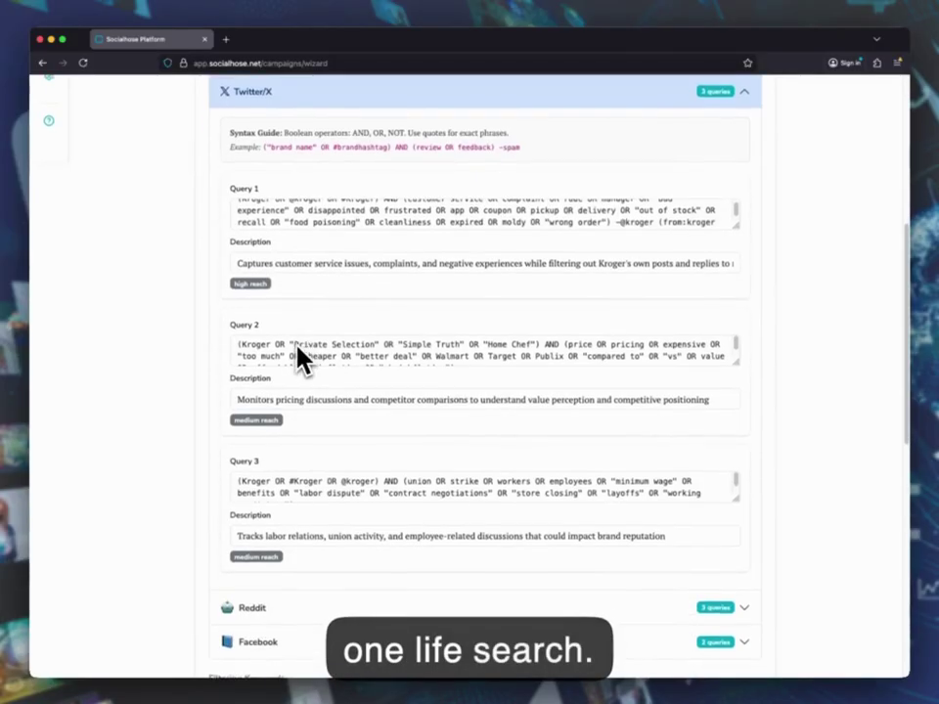
{"action": "scroll", "coordinate": [253, 361], "scroll_direction": "down", "scroll_amount": 1}
{"action": "scroll", "coordinate": [247, 361], "scroll_direction": "up", "scroll_amount": 1}
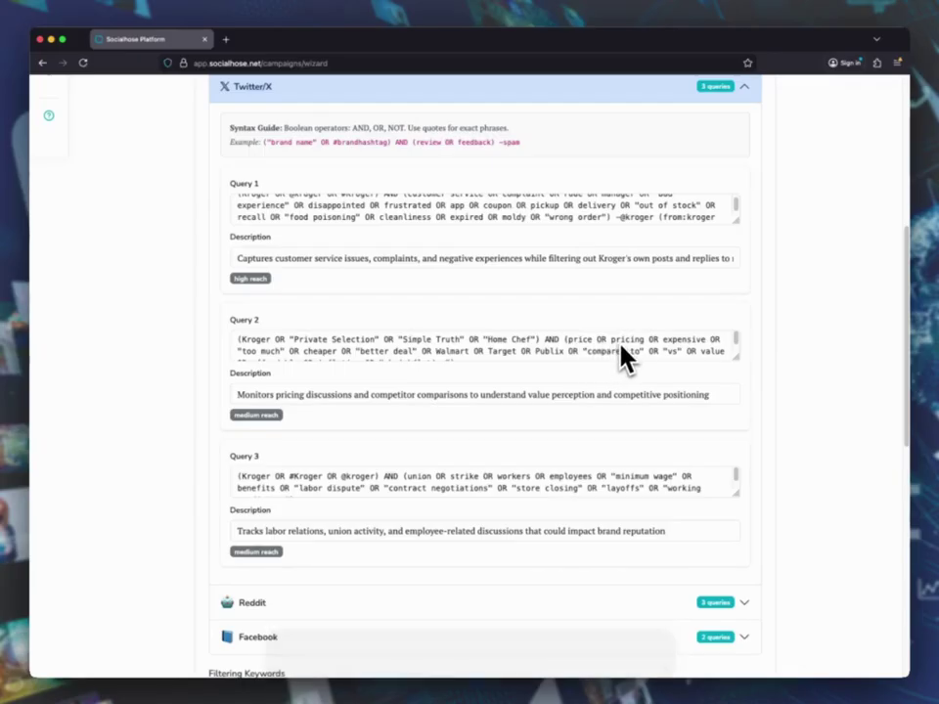
{"action": "scroll", "coordinate": [335, 360], "scroll_direction": "down", "scroll_amount": 3}
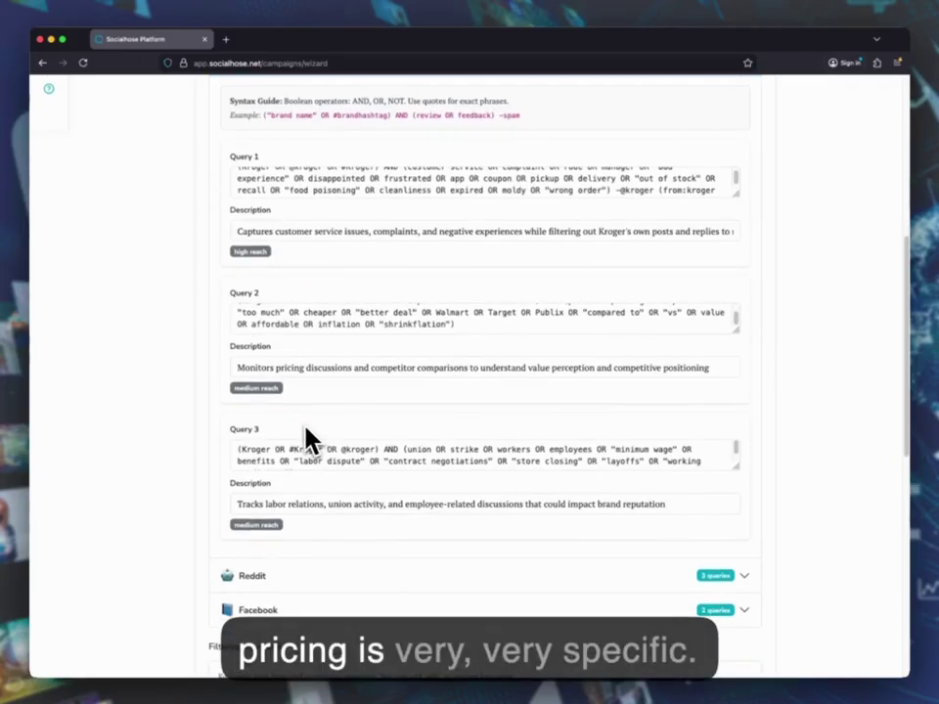
Expand the Reddit queries and highlight part of the subreddit filters in Query 2.
{"action": "scroll", "coordinate": [308, 440], "scroll_direction": "down", "scroll_amount": 4}
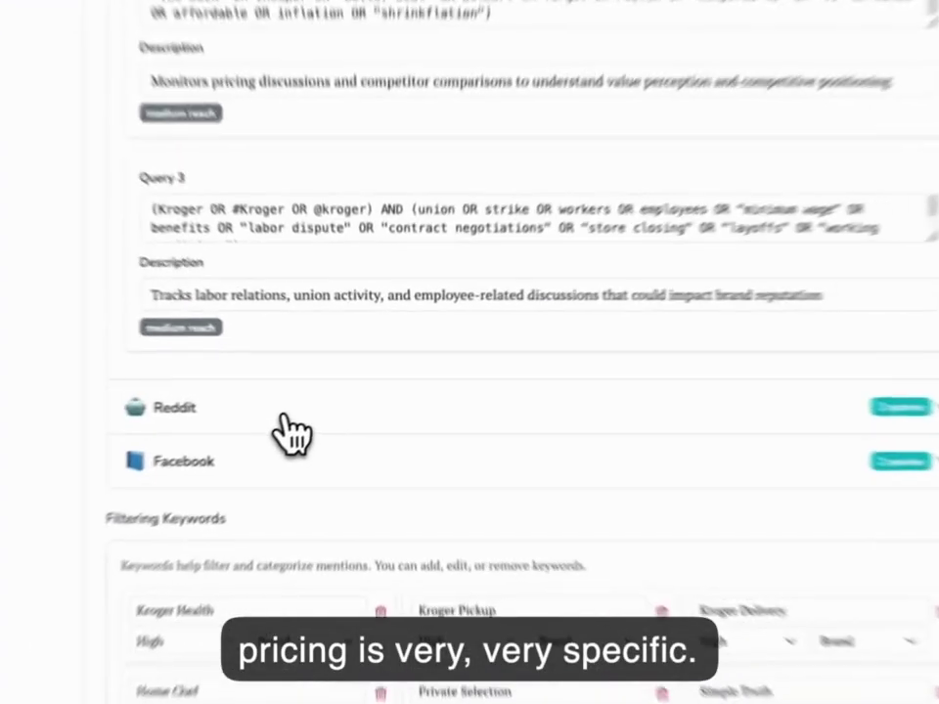
{"action": "left_click", "coordinate": [326, 401]}
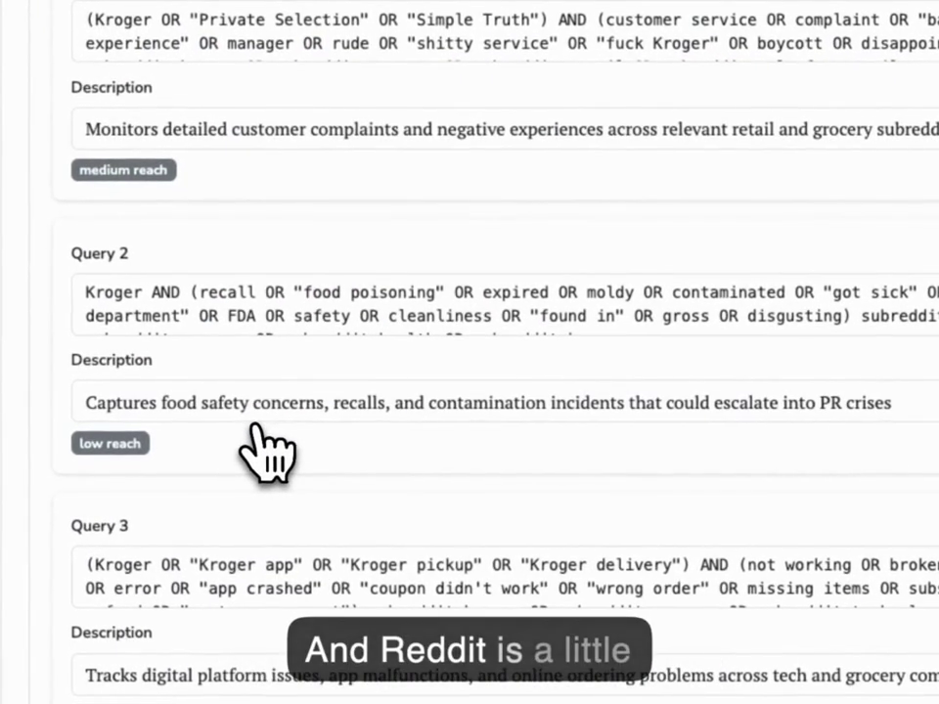
{"action": "scroll", "coordinate": [392, 286], "scroll_direction": "down", "scroll_amount": 1}
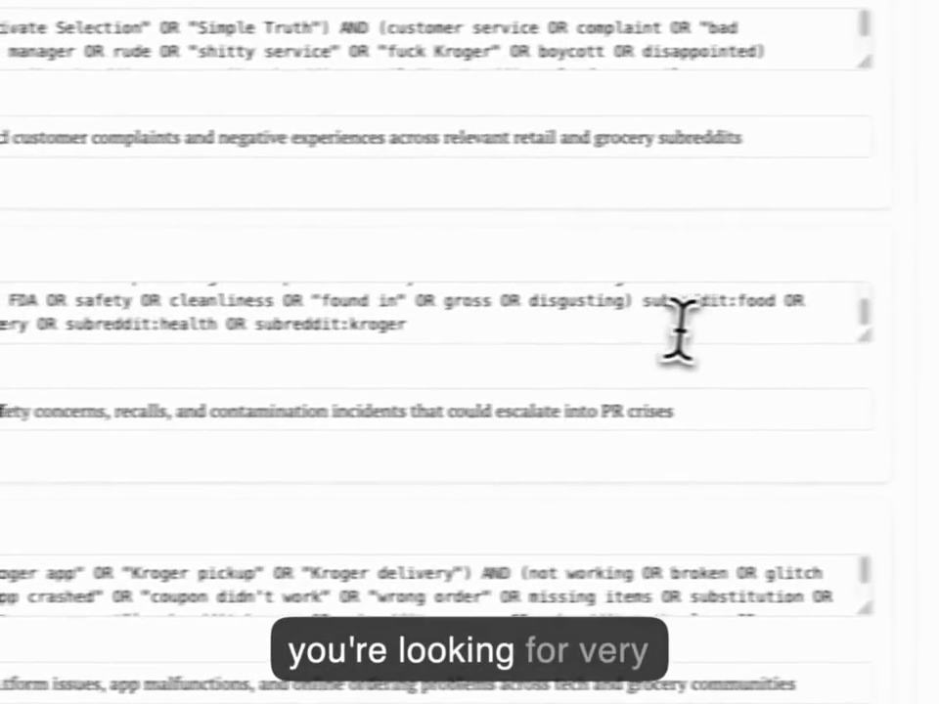
{"action": "left_click_drag", "start_coordinate": [620, 304], "coordinate": [699, 309]}
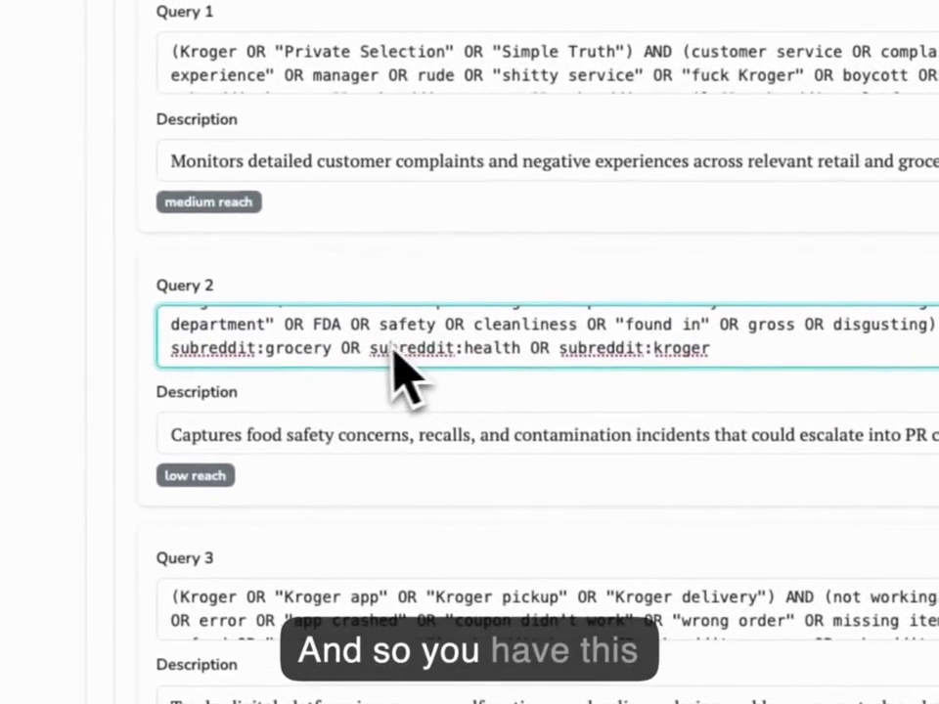
Highlight the subreddit filters in Reddit Query 2, and expand the Facebook queries to read their search text and descriptions.
{"action": "left_click_drag", "start_coordinate": [394, 349], "coordinate": [665, 349]}
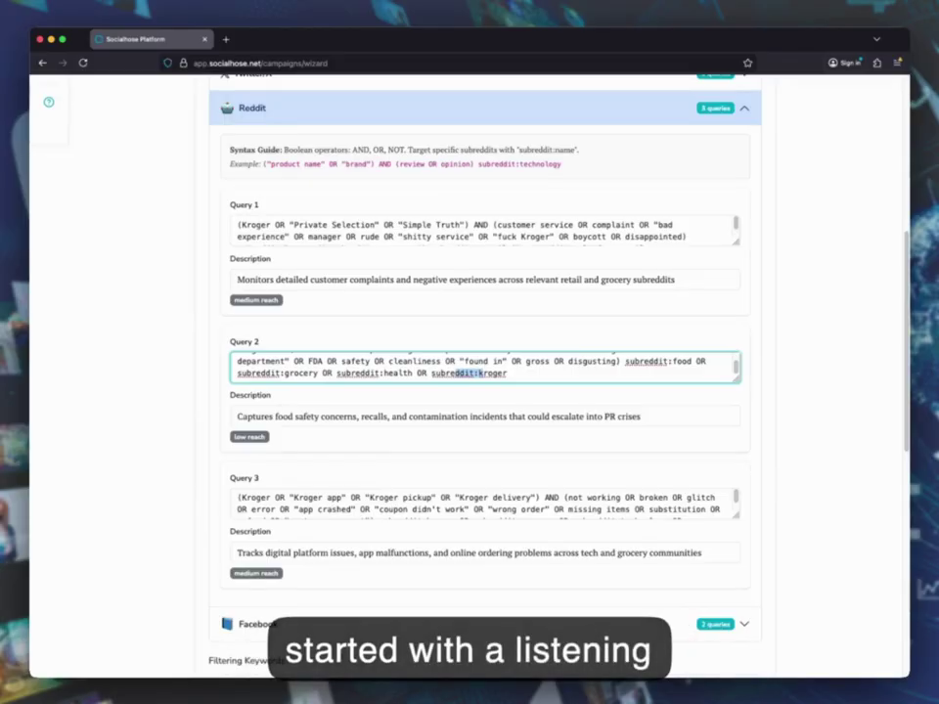
{"action": "scroll", "coordinate": [277, 389], "scroll_direction": "down", "scroll_amount": 4}
{"action": "left_click", "coordinate": [354, 521]}
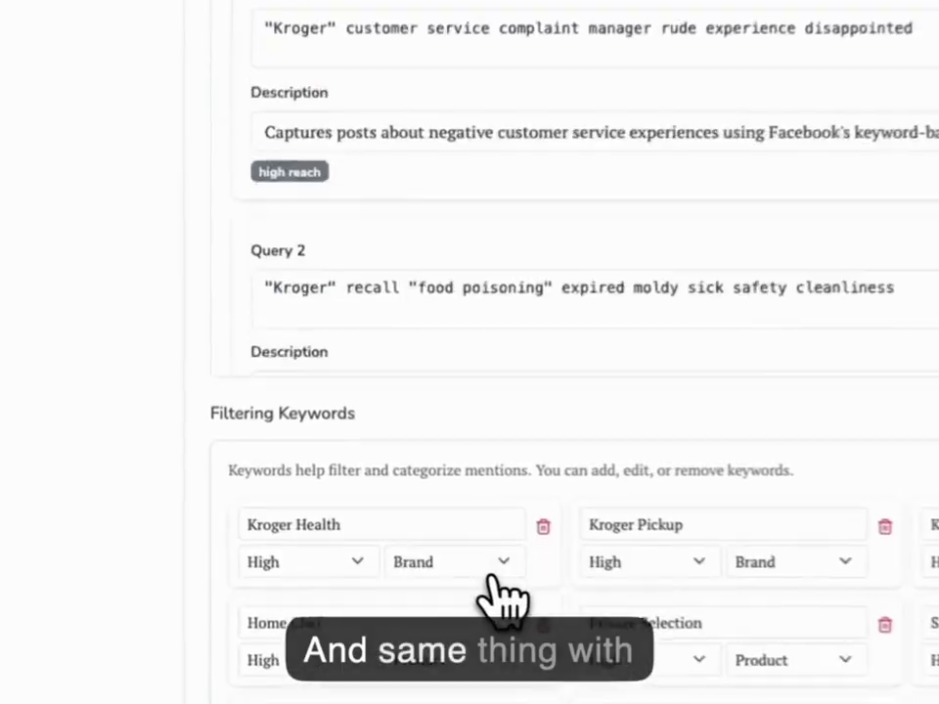
{"action": "scroll", "coordinate": [491, 579], "scroll_direction": "down", "scroll_amount": 2}
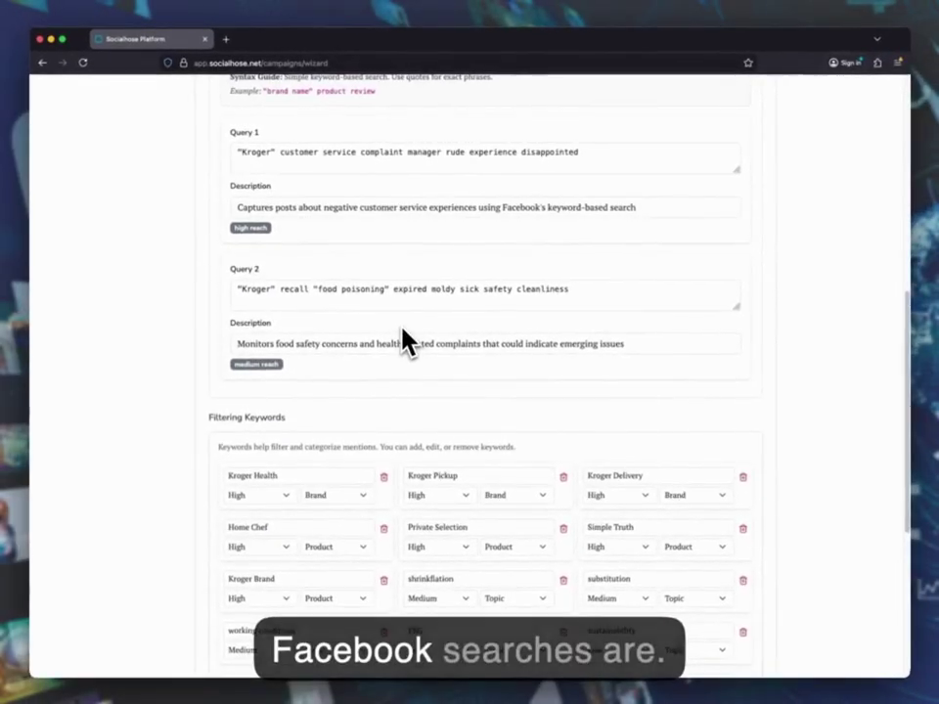
Review the filtering keywords with their priorities and categories, and continue to the launch settings.
{"action": "scroll", "coordinate": [405, 342], "scroll_direction": "down", "scroll_amount": 2}
{"action": "scroll", "coordinate": [264, 381], "scroll_direction": "down", "scroll_amount": 2}
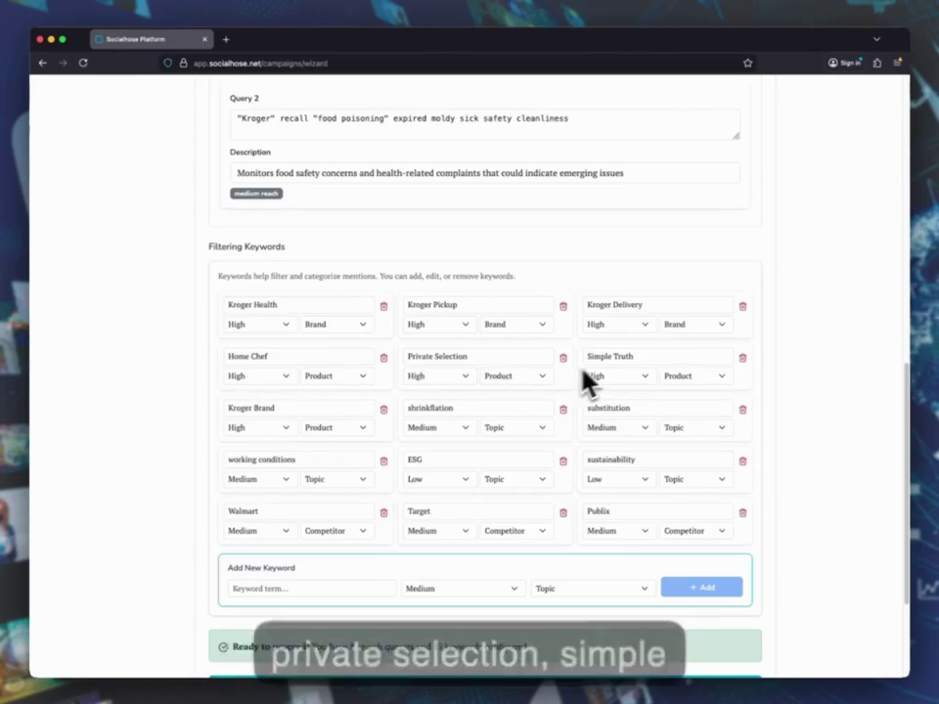
{"action": "scroll", "coordinate": [332, 456], "scroll_direction": "down", "scroll_amount": 3}
{"action": "scroll", "coordinate": [332, 455], "scroll_direction": "down", "scroll_amount": 1}
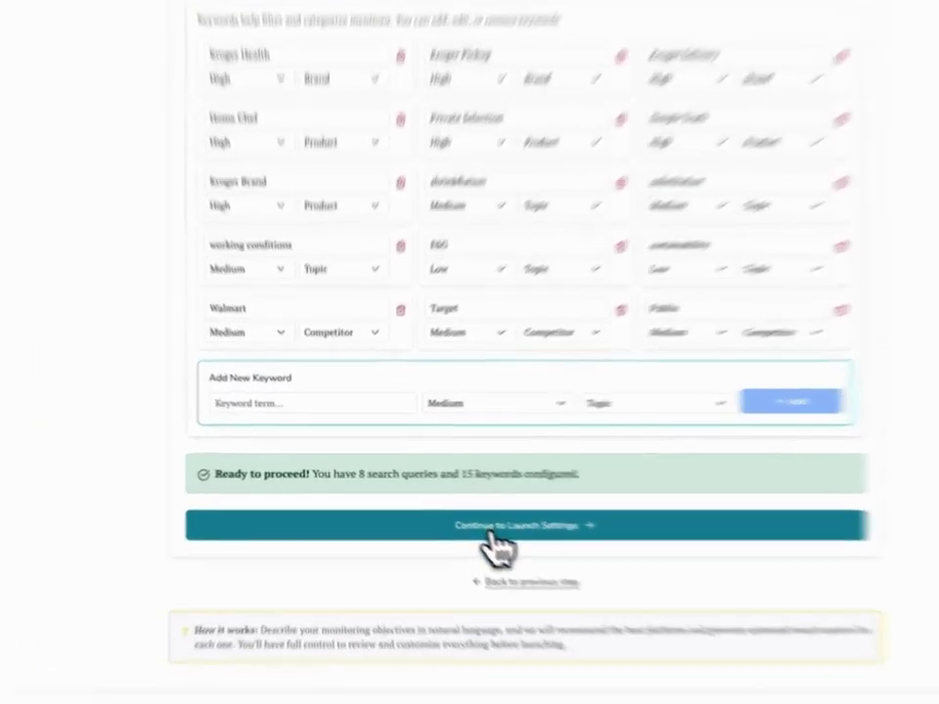
{"action": "left_click", "coordinate": [466, 515]}
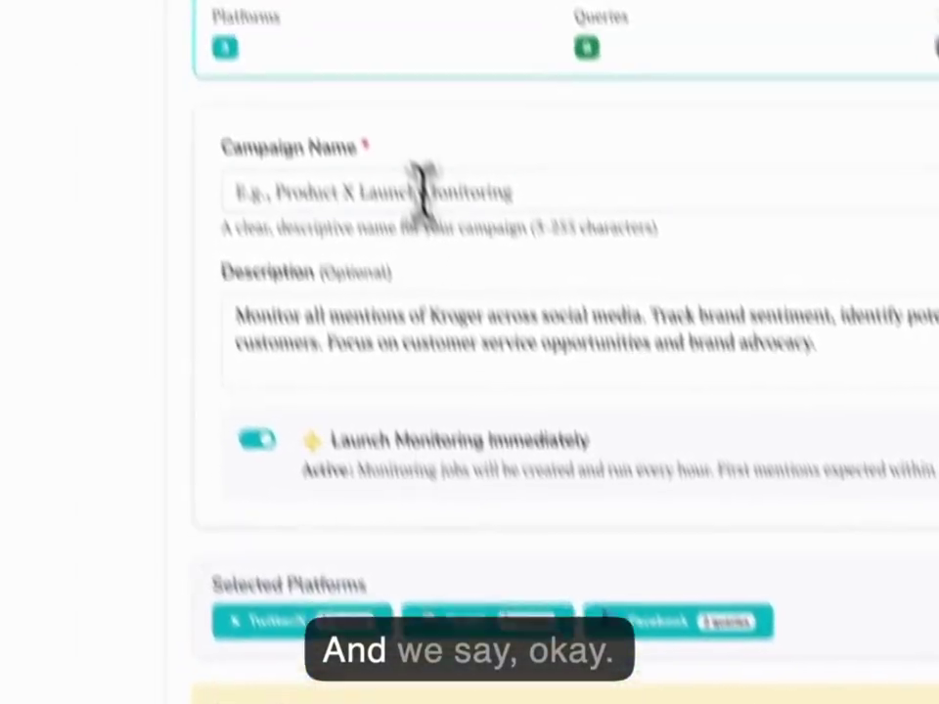
Name the campaign "Kroger (Wizard)" and create and launch it with immediate monitoring.
{"action": "left_click", "coordinate": [465, 287]}
{"action": "type", "text": "Kroger"}
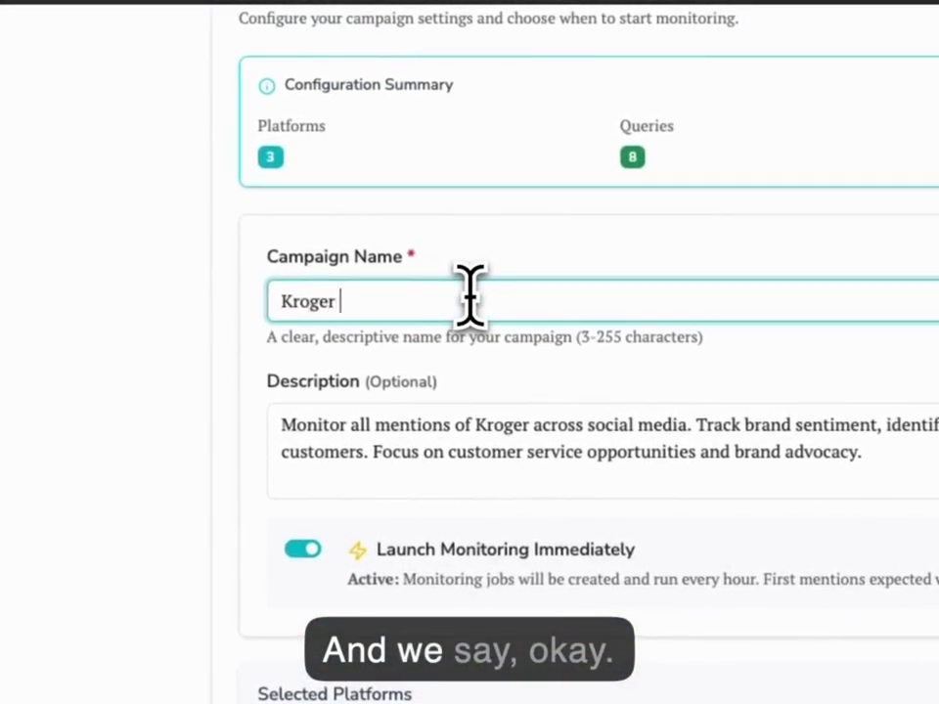
{"action": "type", "text": " (Wizard"}
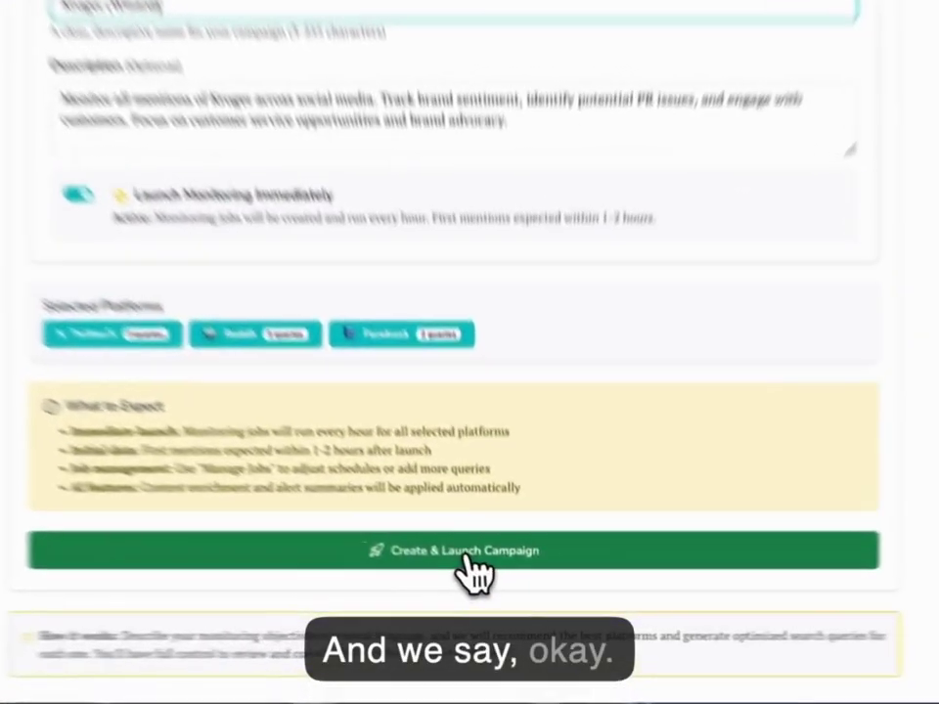
{"action": "left_click", "coordinate": [494, 578]}
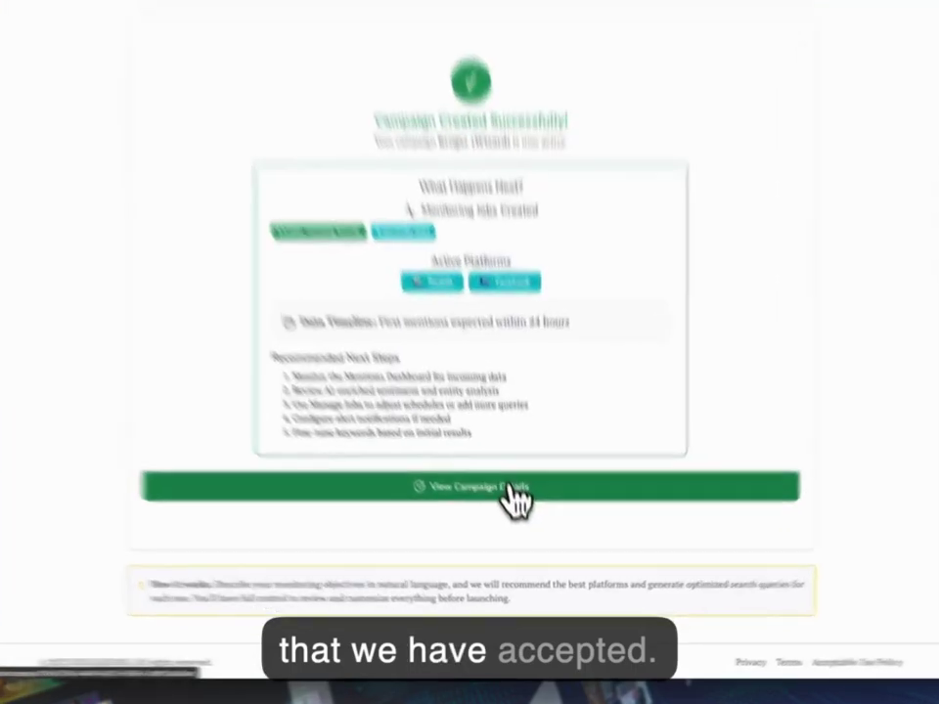
Open the new campaign's details and look over its metrics, tracked keywords and per-platform monitoring status.
{"action": "left_click", "coordinate": [521, 512]}
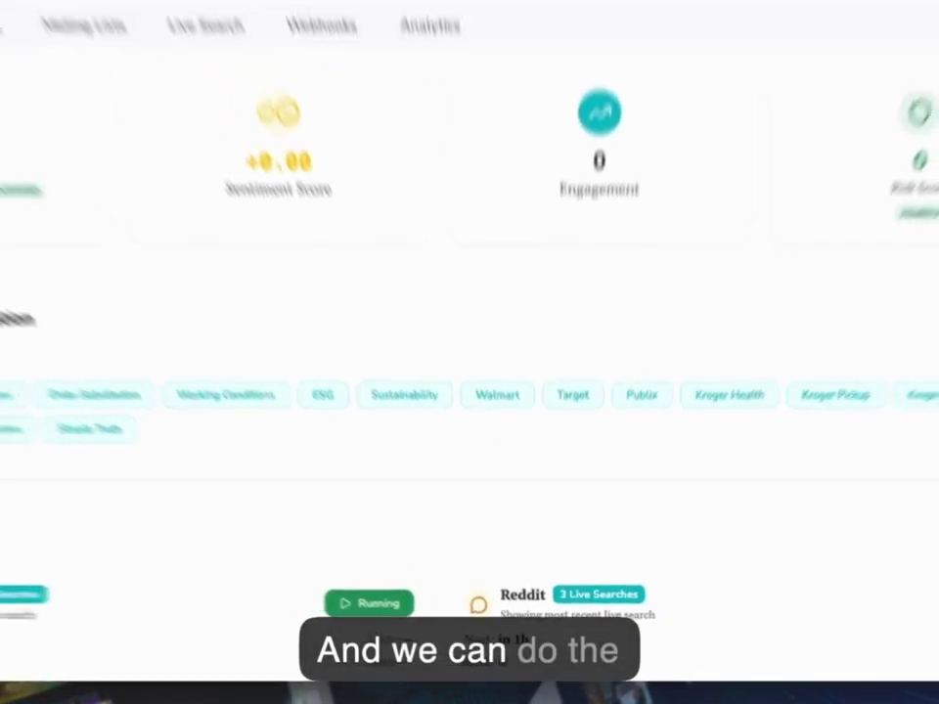
{"action": "scroll", "coordinate": [426, 495], "scroll_direction": "down", "scroll_amount": 2}
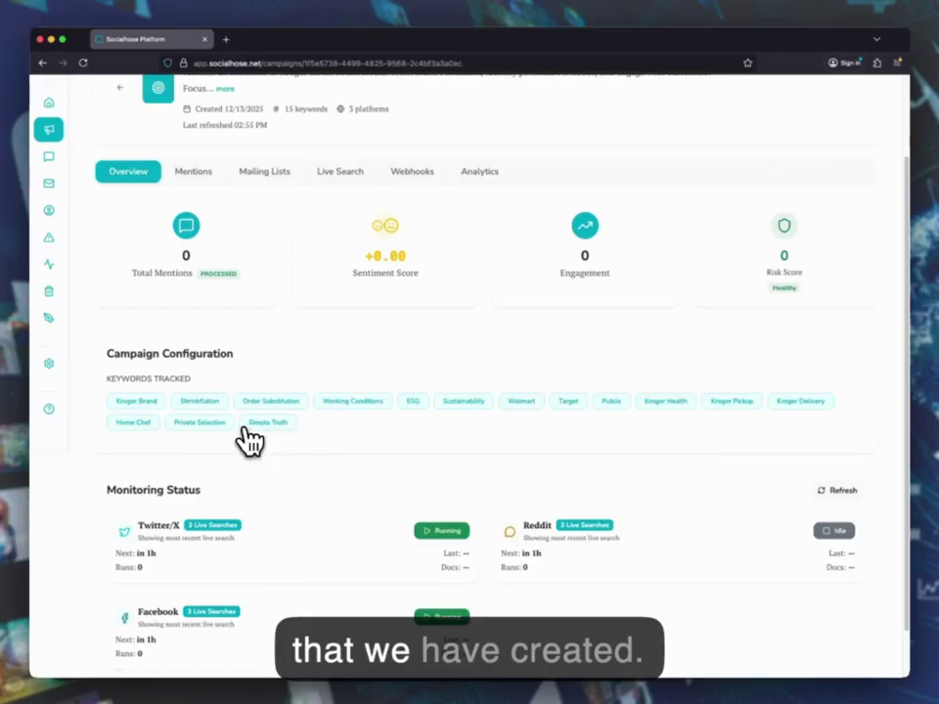
{"action": "scroll", "coordinate": [250, 230], "scroll_direction": "up", "scroll_amount": 1}
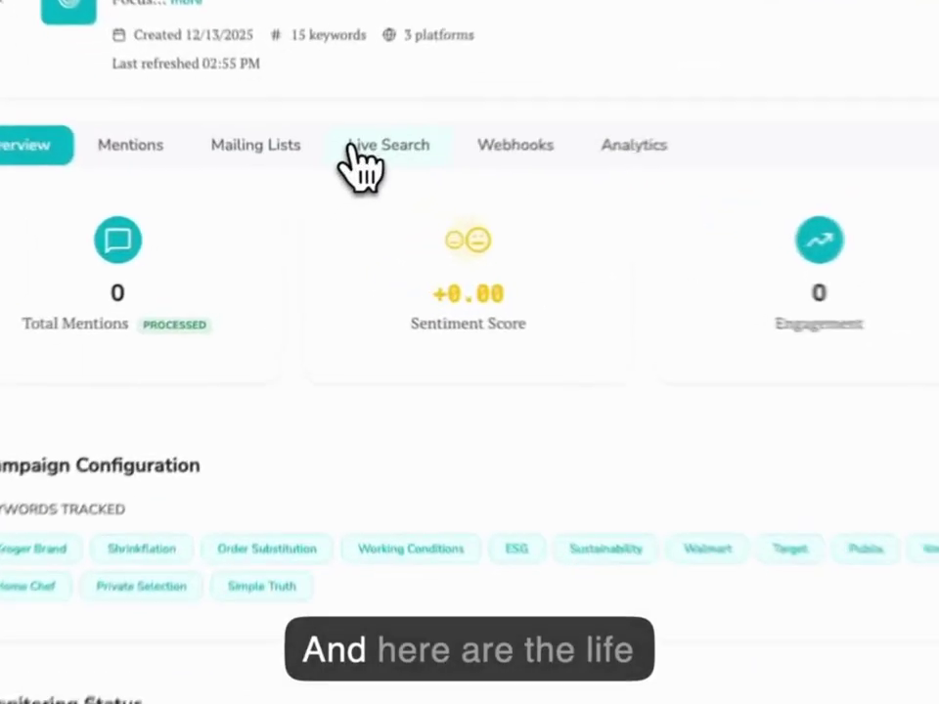
Open the campaign's live searches and examine the Twitter, Facebook and Reddit queries with their run status.
{"action": "left_click", "coordinate": [323, 190]}
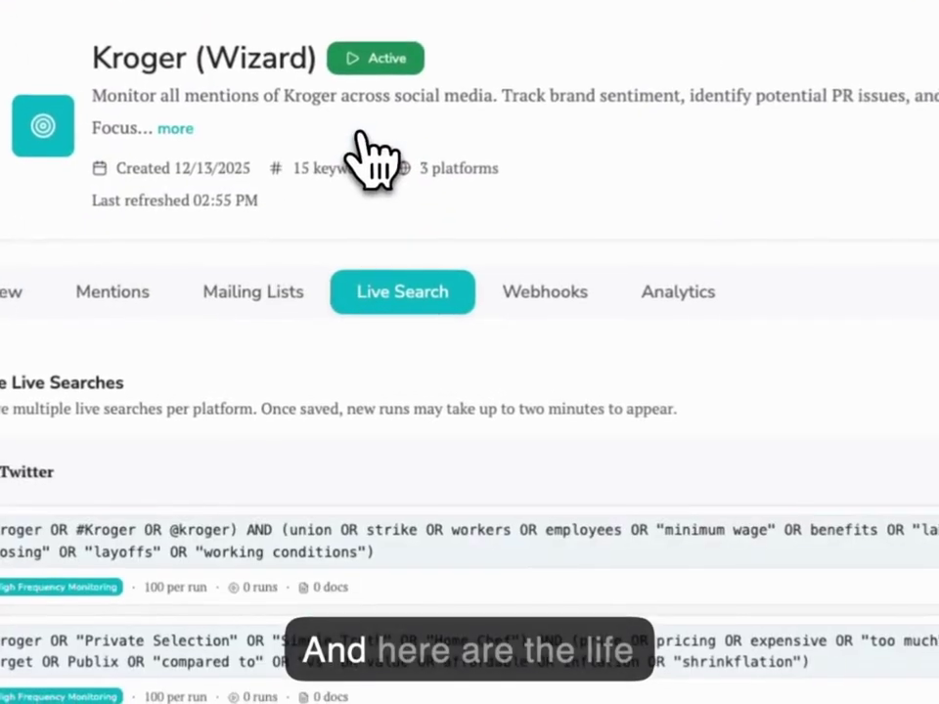
{"action": "scroll", "coordinate": [581, 572], "scroll_direction": "down", "scroll_amount": 3}
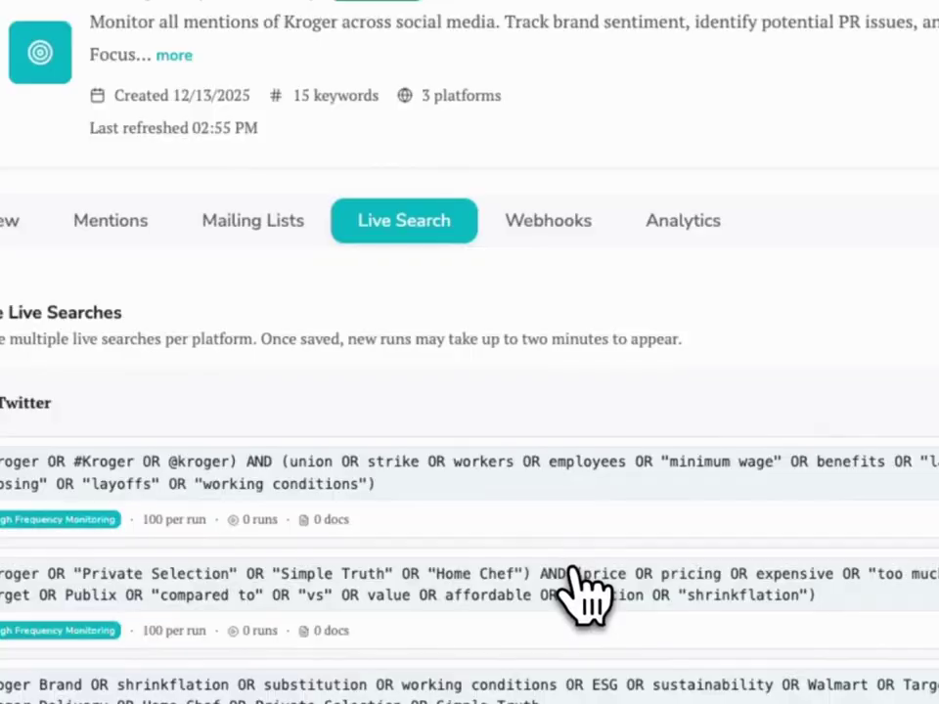
{"action": "scroll", "coordinate": [584, 587], "scroll_direction": "down", "scroll_amount": 6}
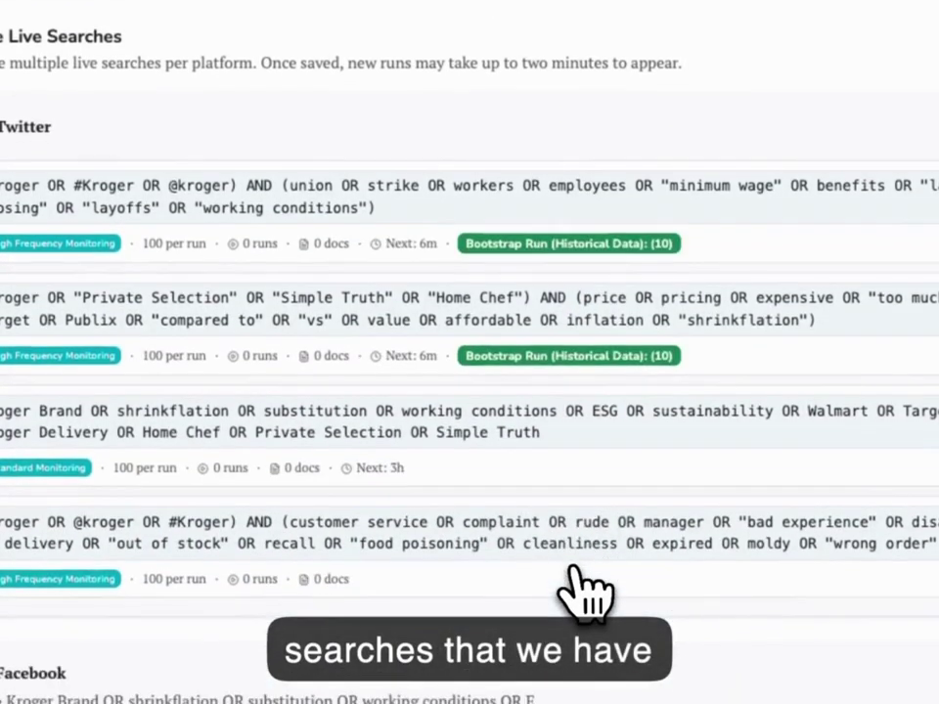
{"action": "scroll", "coordinate": [474, 430], "scroll_direction": "down", "scroll_amount": 5}
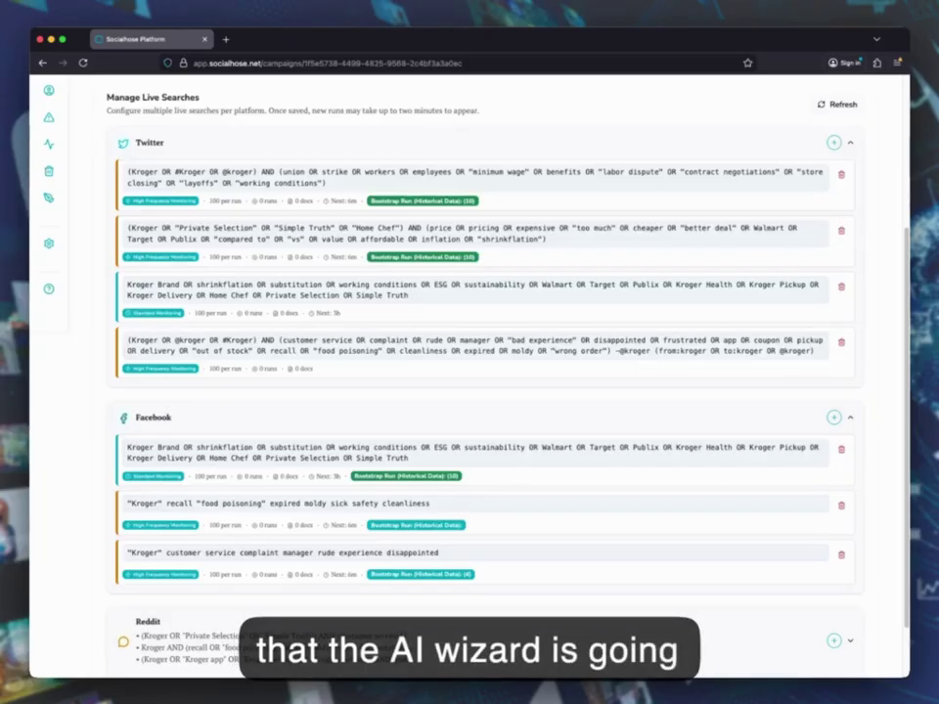
{"action": "scroll", "coordinate": [289, 297], "scroll_direction": "down", "scroll_amount": 3}
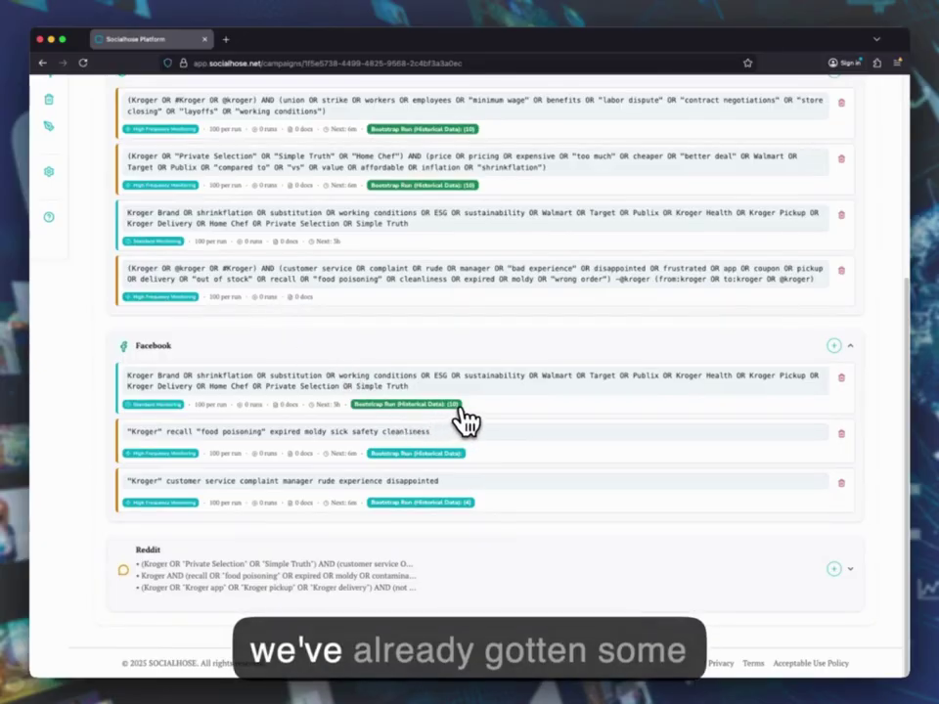
{"action": "scroll", "coordinate": [423, 418], "scroll_direction": "up", "scroll_amount": 3}
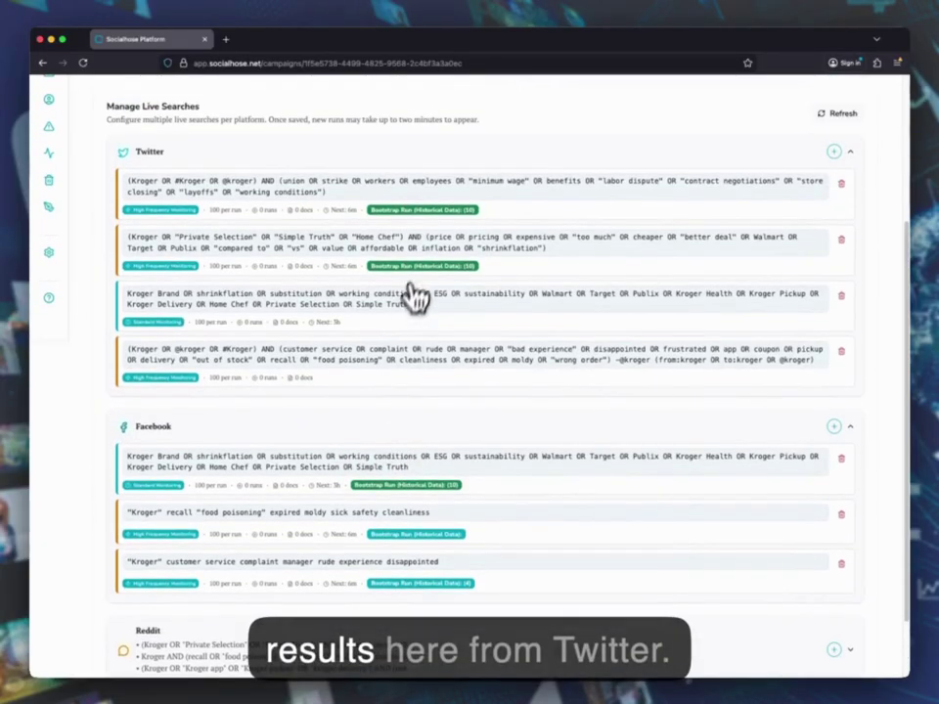